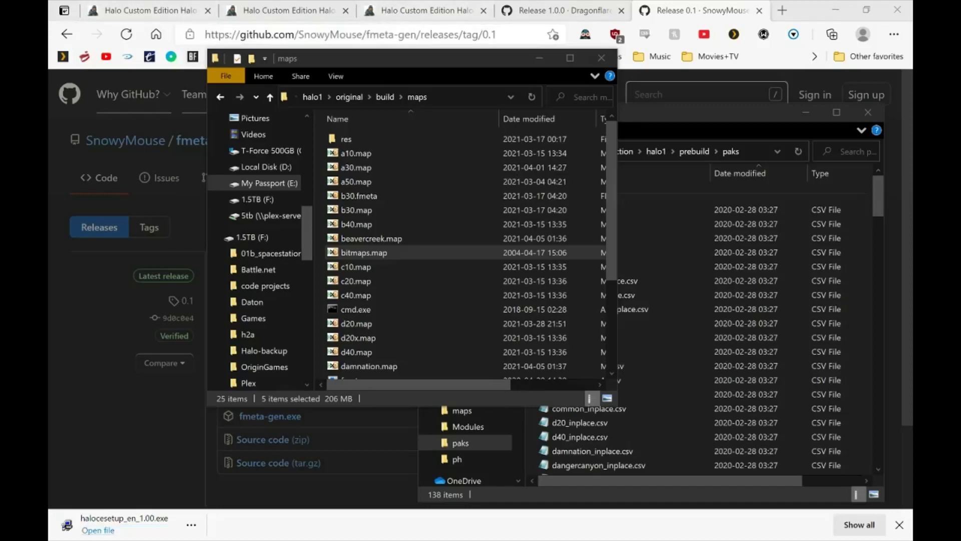
Open the downloaded halocesetup_en_1.00.exe and download MCCCEADeflate_1.0.0.zip from the MCCCEADeflate 1.0.0 release page.
{"action": "left_click", "coordinate": [154, 7]}
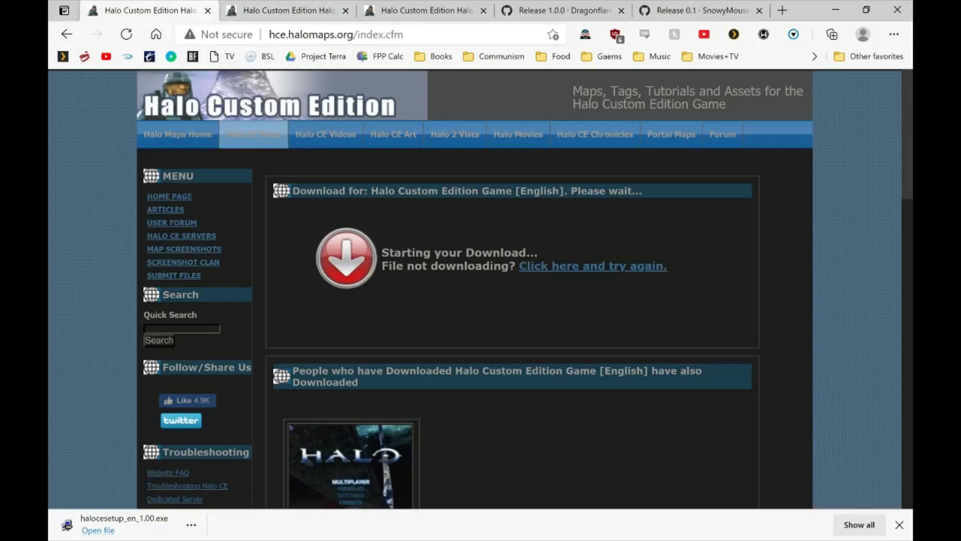
{"action": "left_click", "coordinate": [149, 522]}
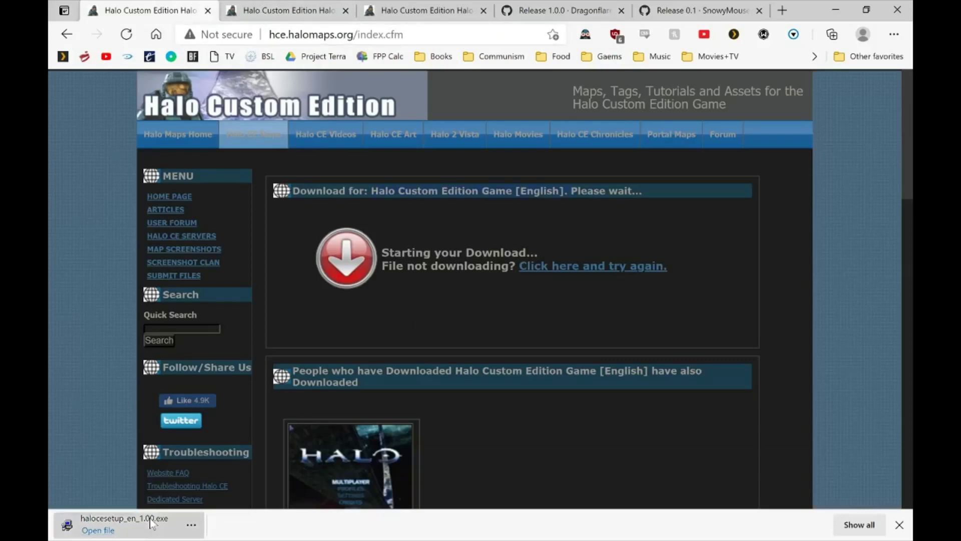
{"action": "left_click", "coordinate": [565, 10]}
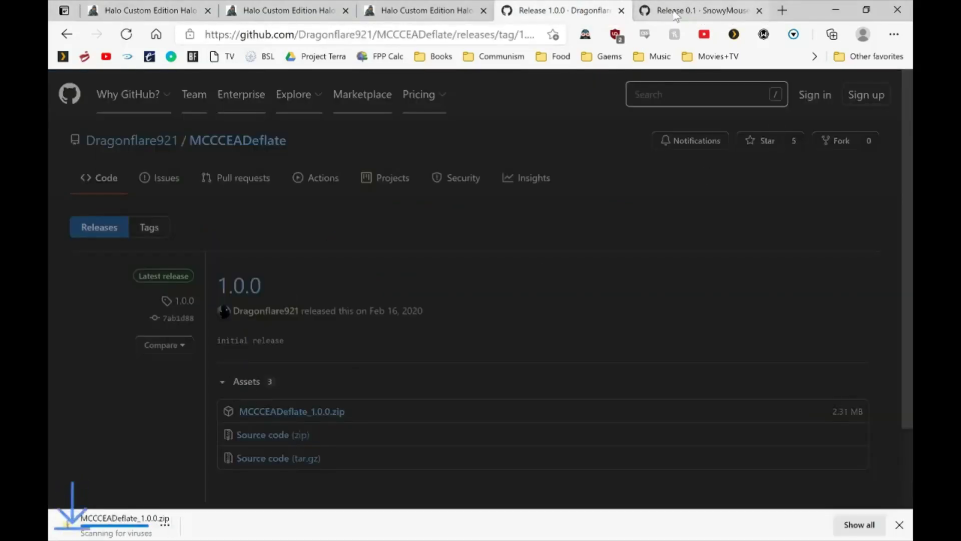
Download fmeta-gen.exe from the fmeta-gen 0.1 release page and keep the file despite the browser's block.
{"action": "left_click", "coordinate": [696, 10]}
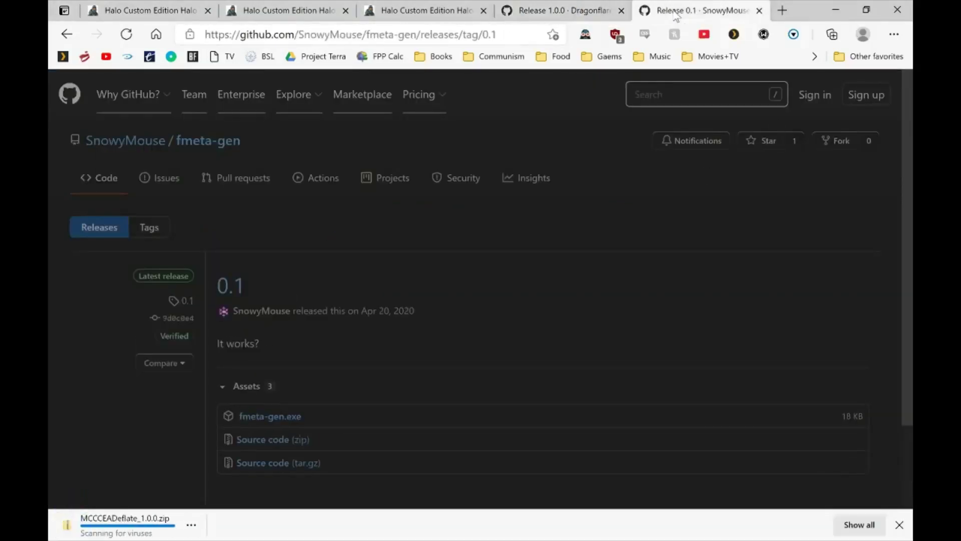
{"action": "left_click", "coordinate": [250, 419]}
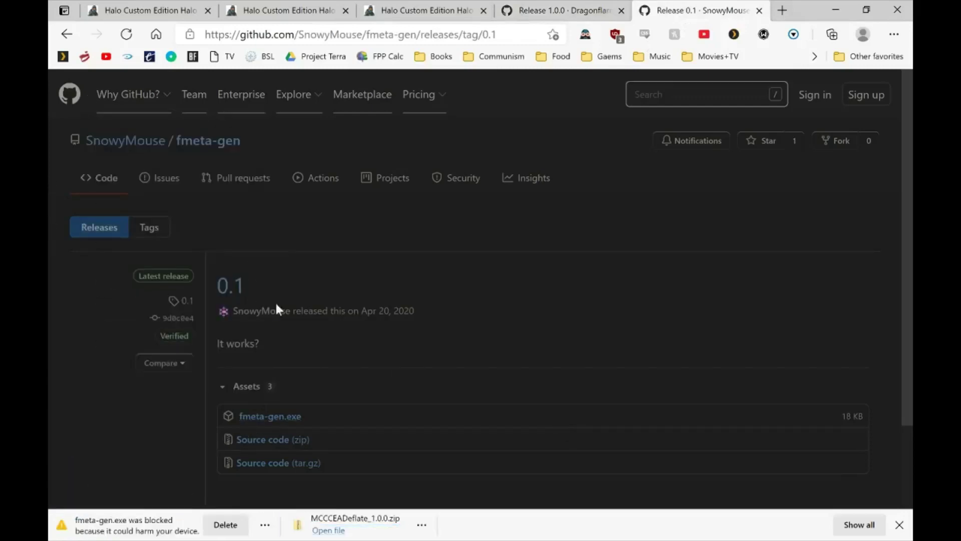
{"action": "left_click", "coordinate": [266, 523]}
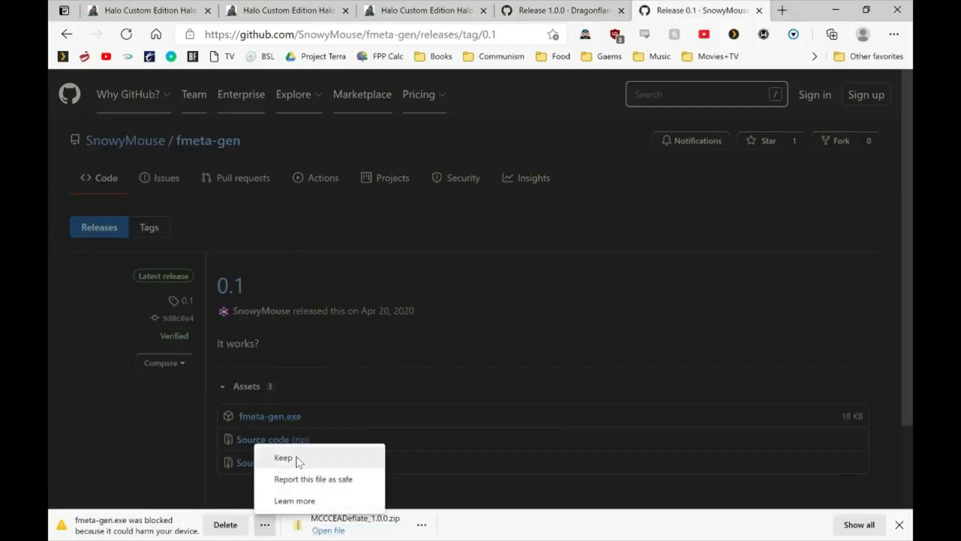
{"action": "left_click", "coordinate": [281, 457]}
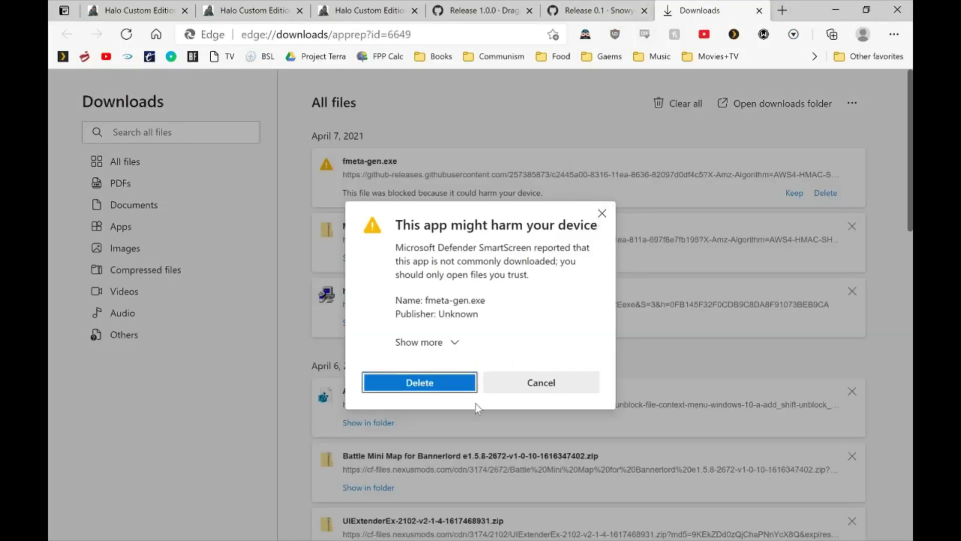
{"action": "left_click", "coordinate": [454, 343]}
{"action": "left_click", "coordinate": [422, 335]}
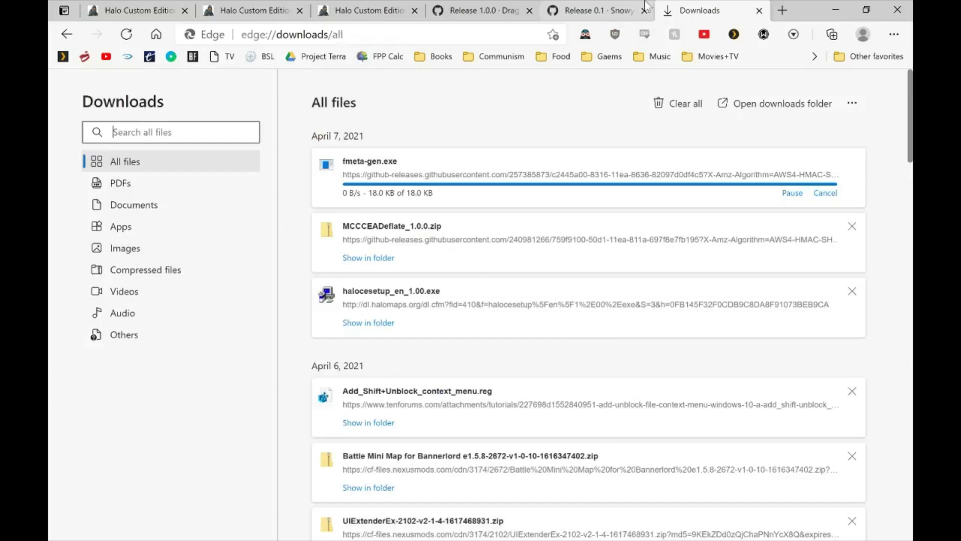
{"action": "left_click", "coordinate": [608, 5]}
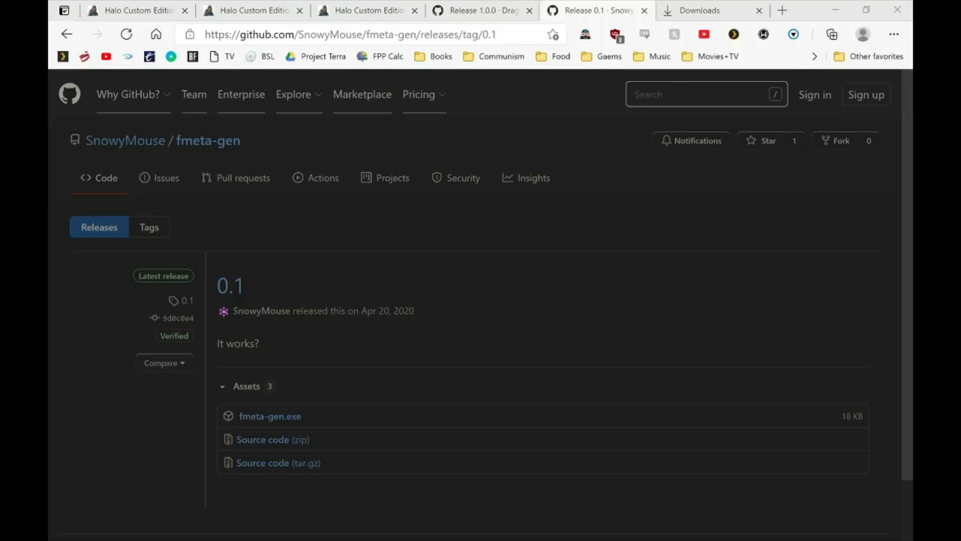
Open halocesetup_en_1.00.exe from the Downloads folder as an archive in 7-Zip.
{"action": "key", "text": "alt+Tab"}
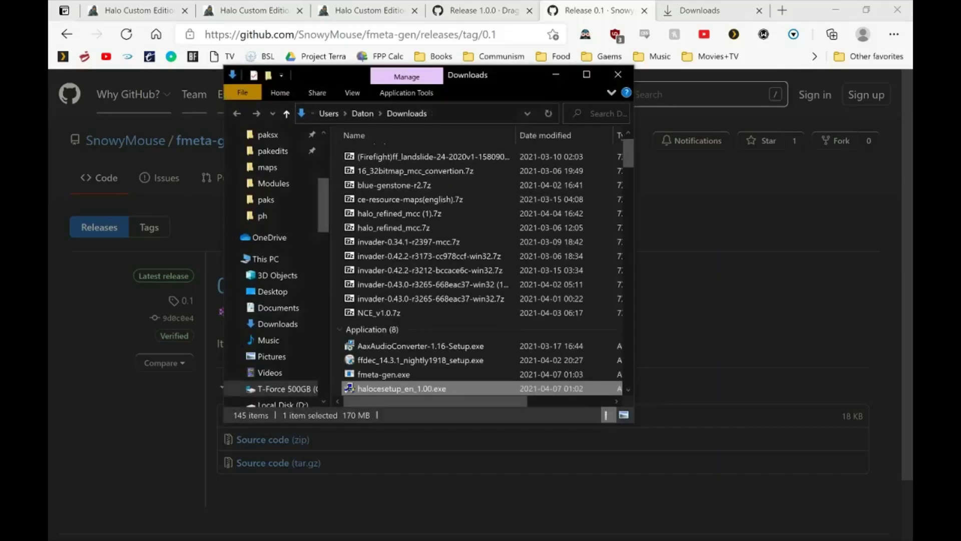
{"action": "right_click", "coordinate": [425, 388]}
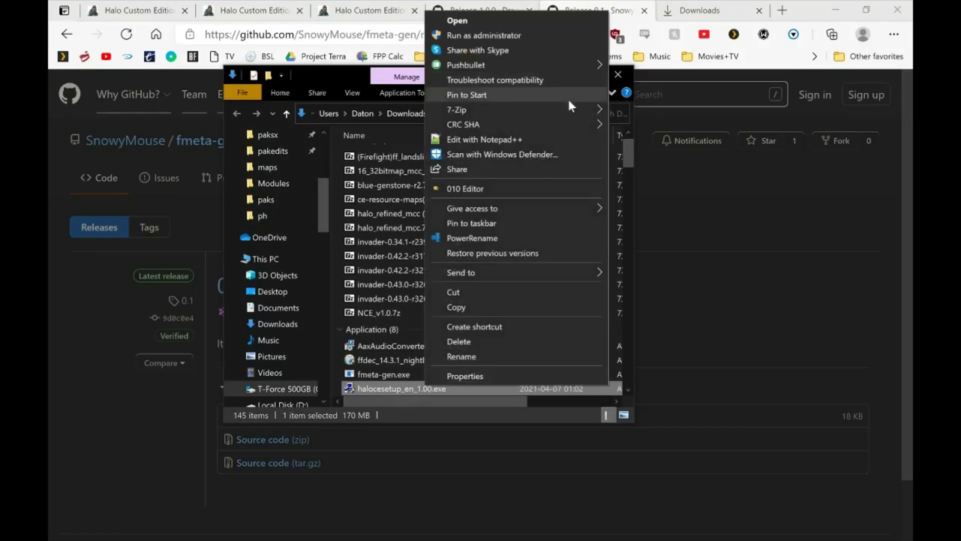
{"action": "mouse_move", "coordinate": [572, 107]}
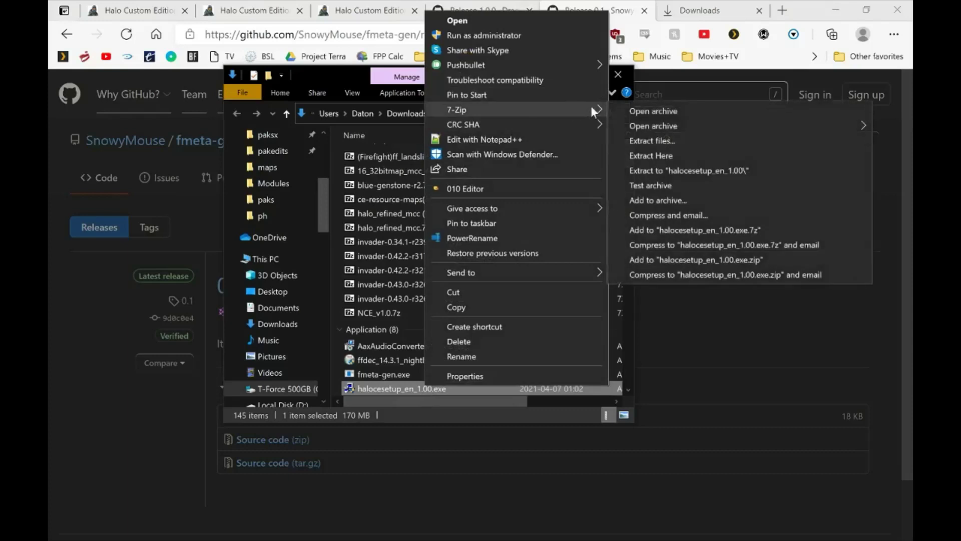
{"action": "left_click", "coordinate": [662, 111]}
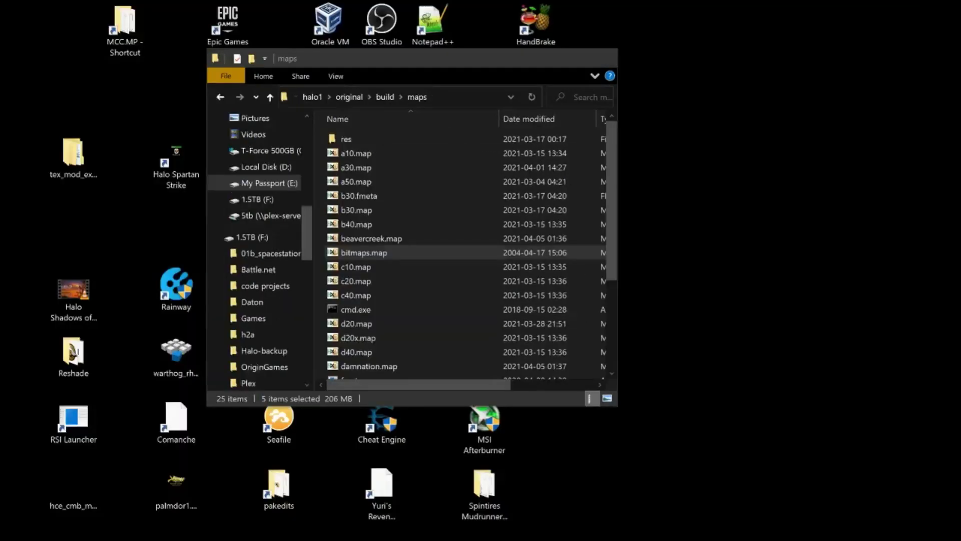
Arrange the halocesetup_en_1.00.exe archive window beside the halo1 maps folder window so both file lists are accessible.
{"action": "key", "text": "super+shift+Left"}
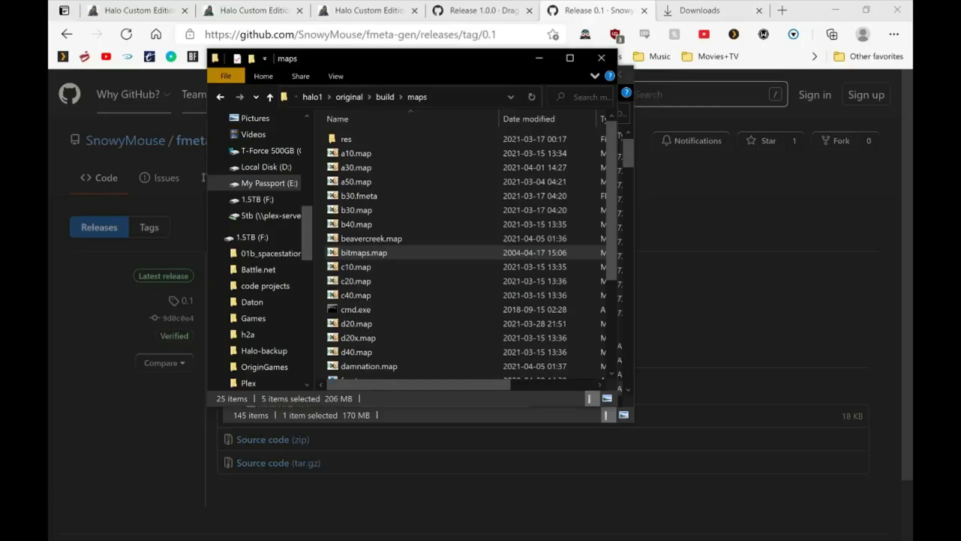
{"action": "left_click_drag", "start_coordinate": [960, 231], "coordinate": [597, 160]}
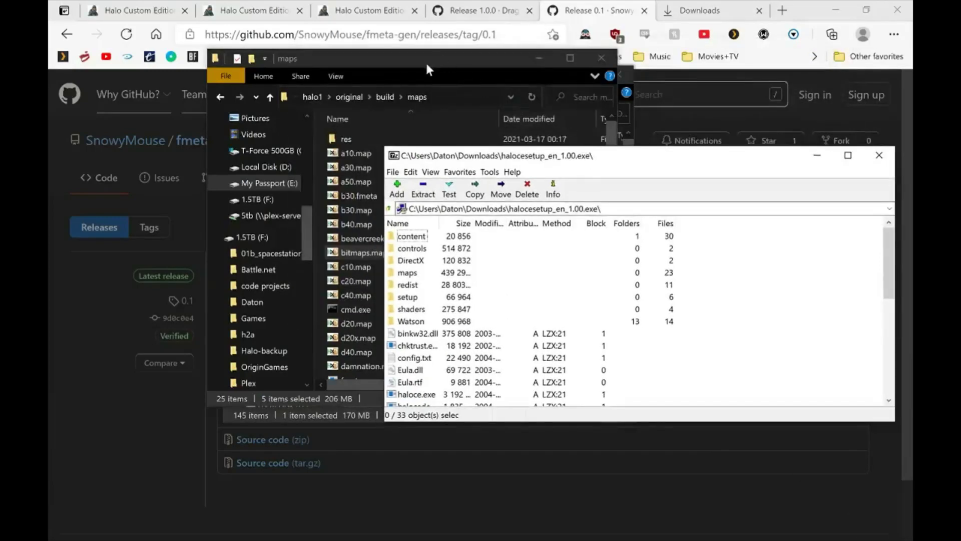
{"action": "left_click_drag", "start_coordinate": [425, 61], "coordinate": [308, 65]}
{"action": "left_click", "coordinate": [833, 386]}
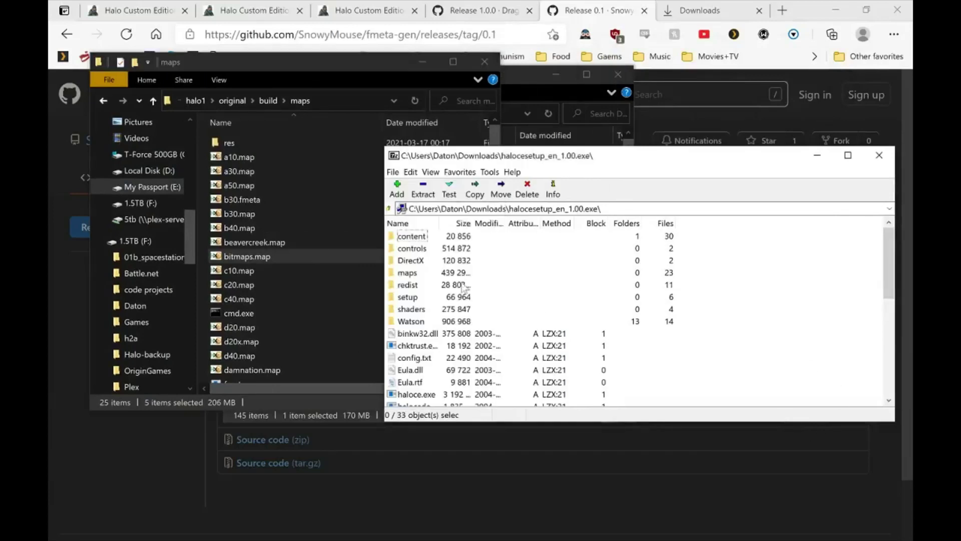
Copy bitmaps.map, loc.map and sounds.map from the archive's maps folder into the halo1 maps folder, replacing the existing files.
{"action": "double_click", "coordinate": [416, 274]}
{"action": "left_click", "coordinate": [408, 248]}
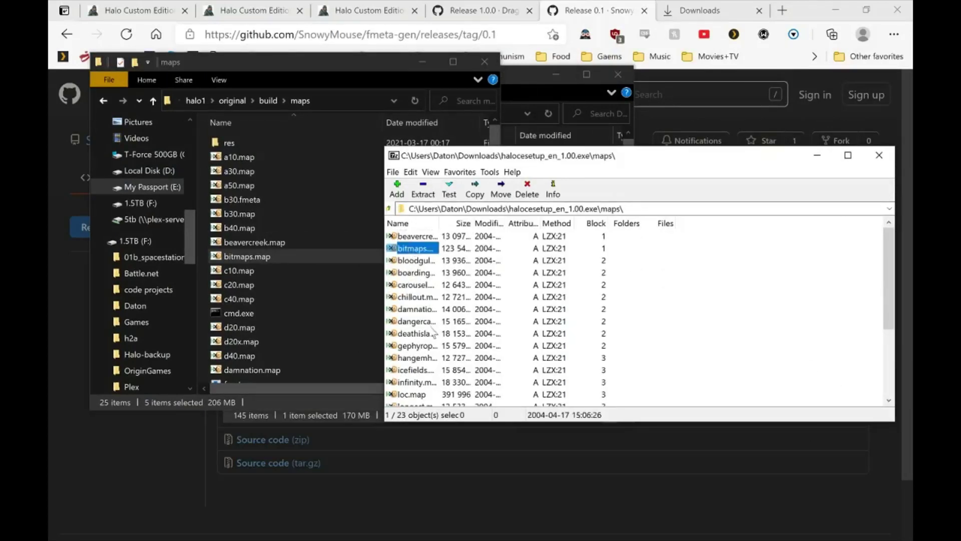
{"action": "scroll", "coordinate": [408, 250], "scroll_direction": "down", "scroll_amount": 3}
{"action": "left_click", "coordinate": [404, 286], "text": "ctrl"}
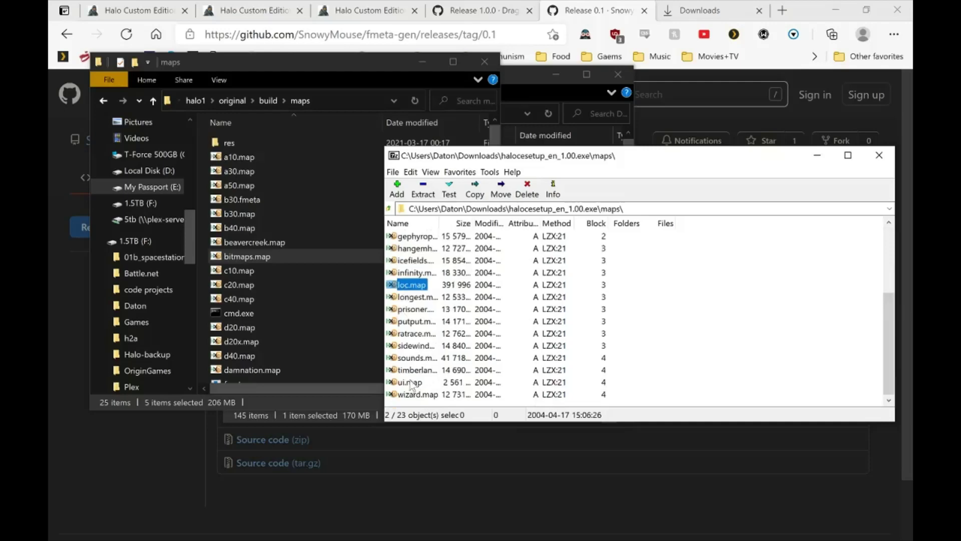
{"action": "left_click", "coordinate": [407, 359], "text": "ctrl"}
{"action": "left_click_drag", "start_coordinate": [416, 360], "coordinate": [200, 318]}
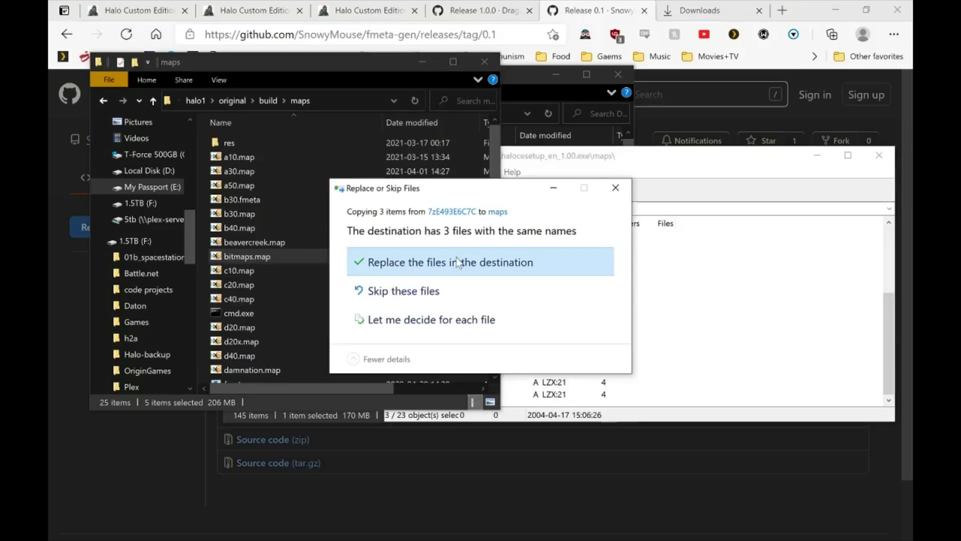
{"action": "left_click", "coordinate": [462, 259]}
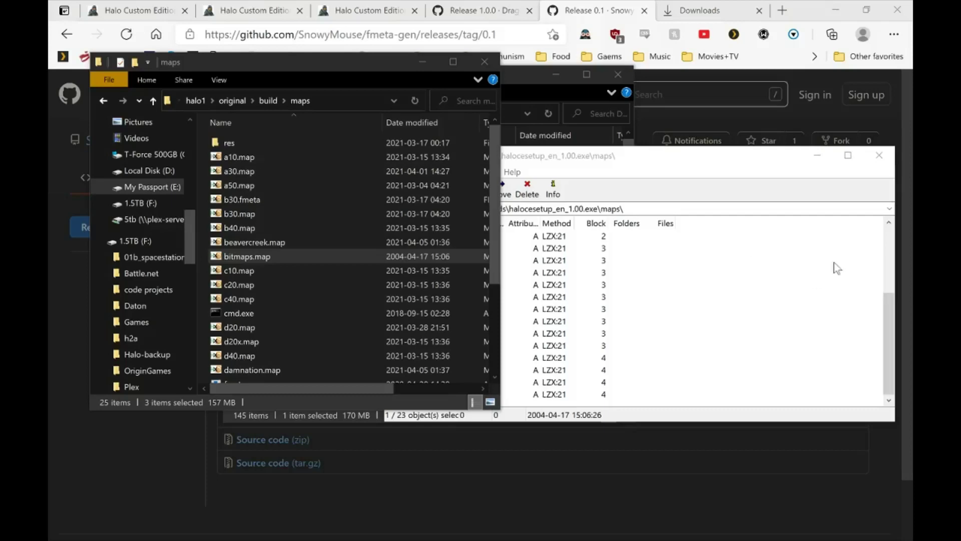
Download New Mombasa Classic from its Halo Custom Edition map page and close the 7-Zip archive window.
{"action": "left_click", "coordinate": [349, 10]}
{"action": "scroll", "coordinate": [452, 199], "scroll_direction": "down", "scroll_amount": 15}
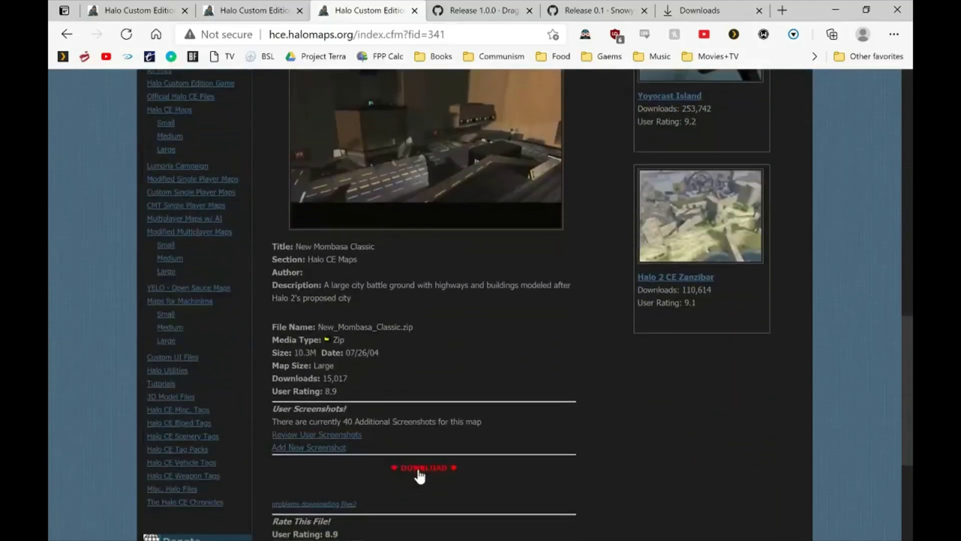
{"action": "left_click", "coordinate": [419, 470]}
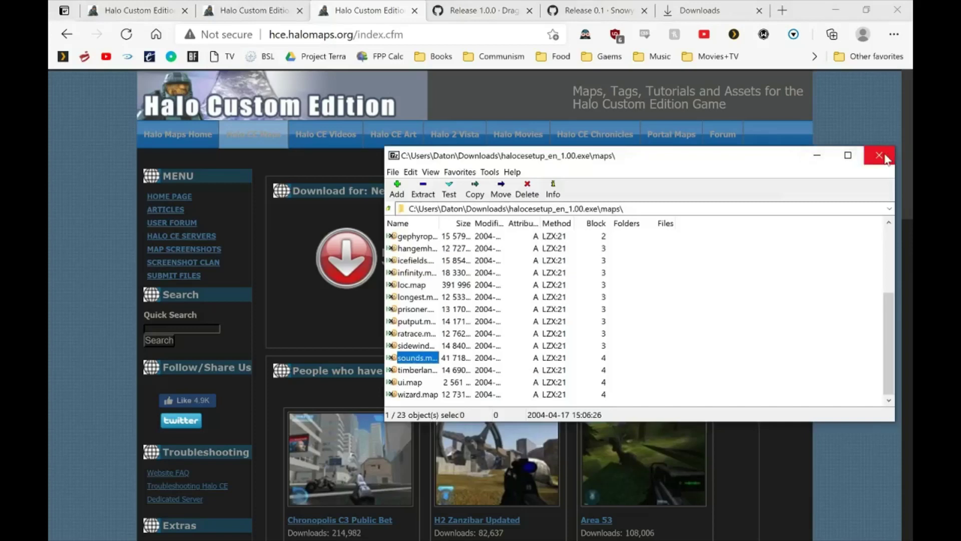
{"action": "left_click", "coordinate": [884, 158]}
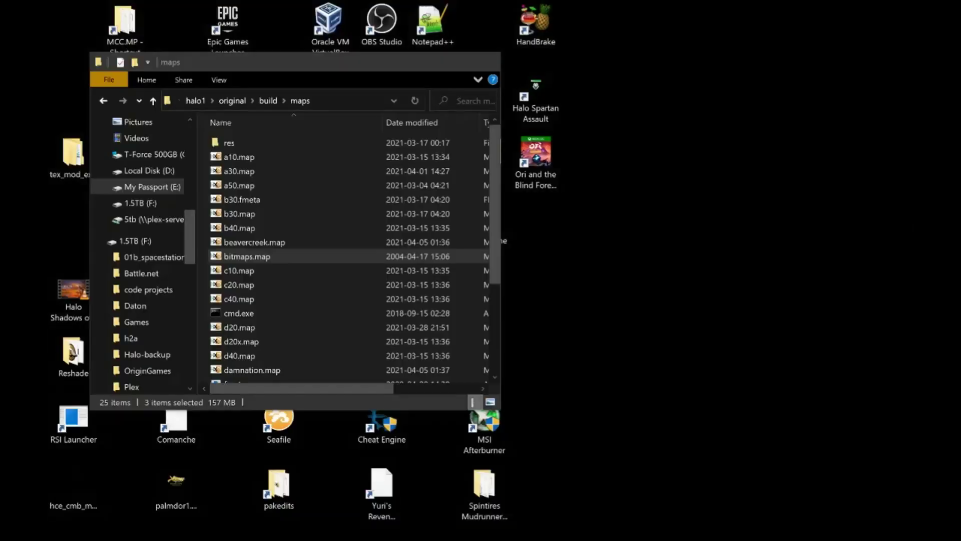
Place the Downloads folder beside the maps folder, look through its archives and applications, and close that window.
{"action": "key", "text": "alt+Tab"}
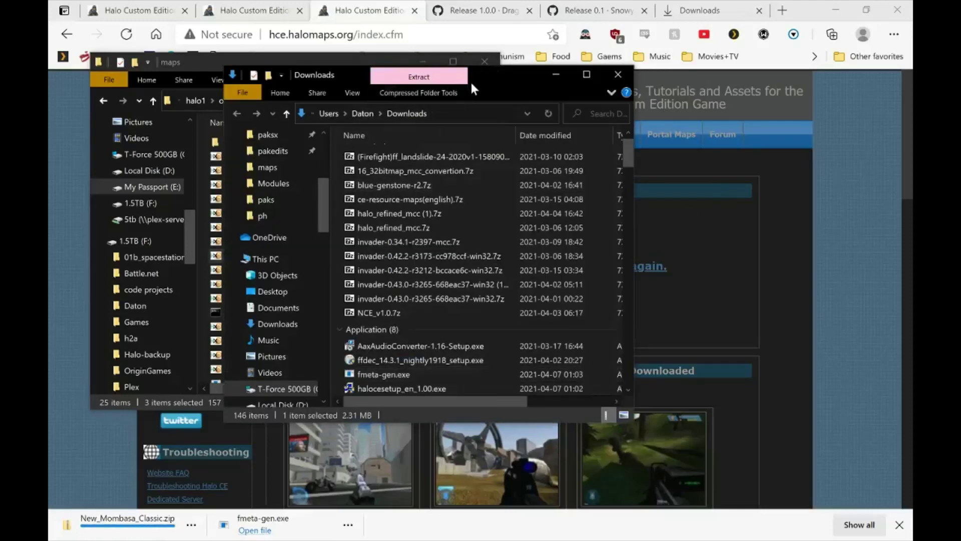
{"action": "left_click_drag", "start_coordinate": [484, 77], "coordinate": [649, 76]}
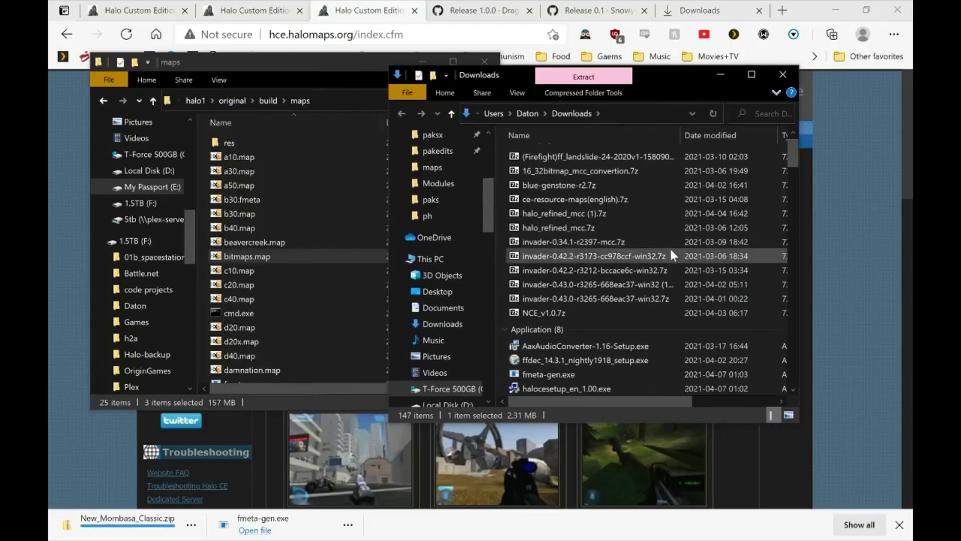
{"action": "left_click", "coordinate": [657, 241]}
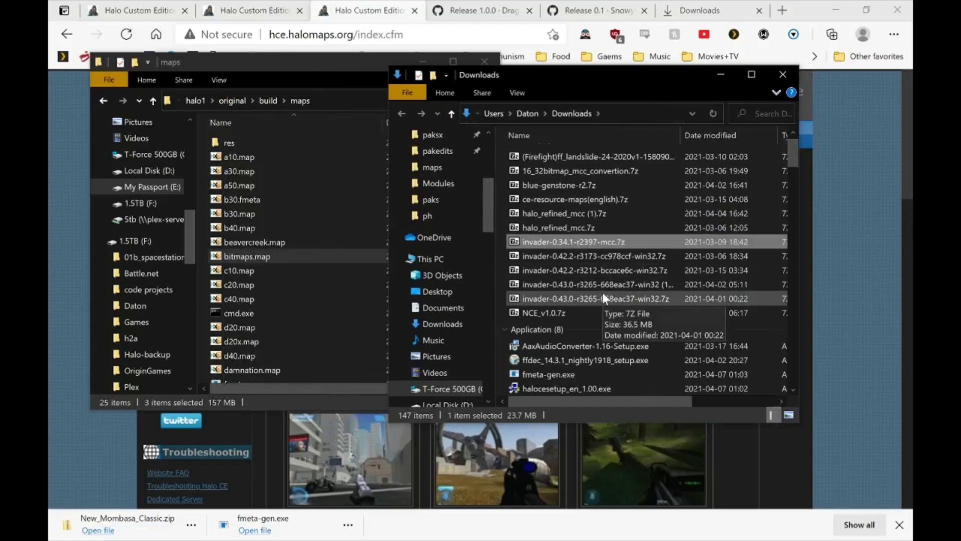
{"action": "scroll", "coordinate": [623, 267], "scroll_direction": "up", "scroll_amount": 2}
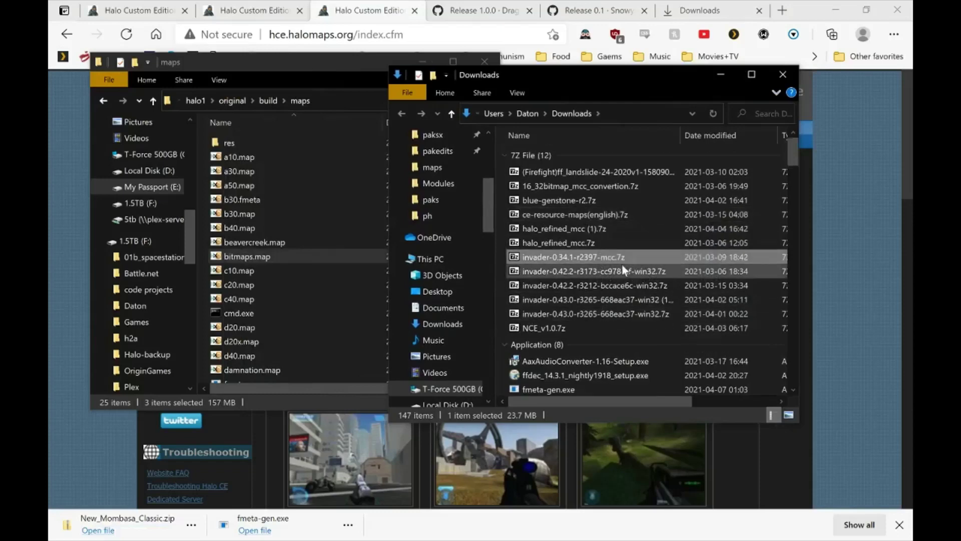
{"action": "scroll", "coordinate": [619, 263], "scroll_direction": "down", "scroll_amount": 3}
{"action": "scroll", "coordinate": [619, 263], "scroll_direction": "up", "scroll_amount": 2}
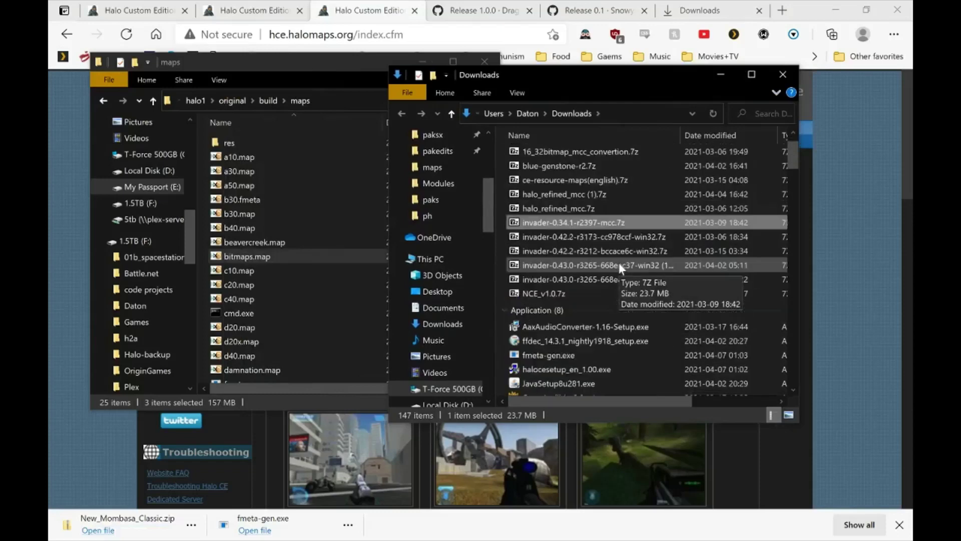
{"action": "left_click", "coordinate": [783, 75]}
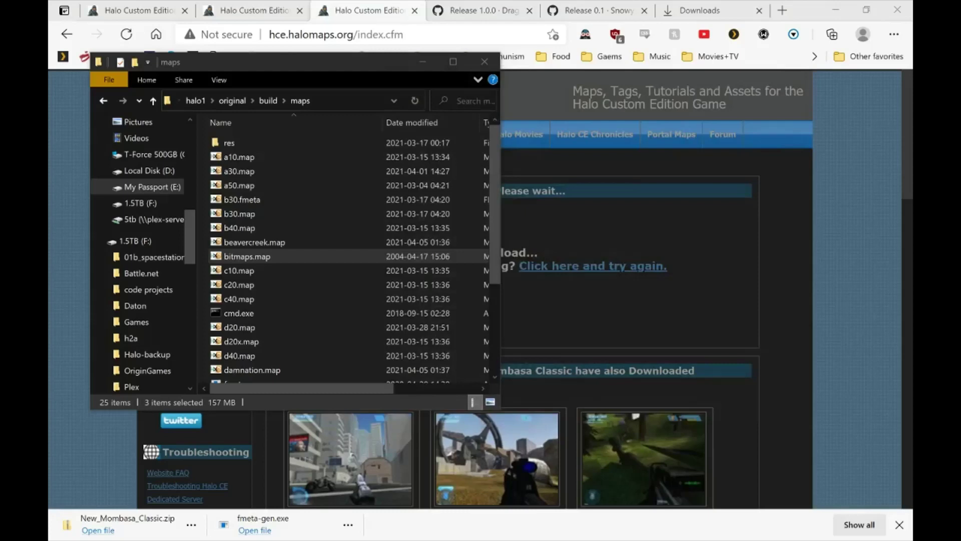
Search another Downloads folder window for "deflate".
{"action": "key", "text": "alt+Tab"}
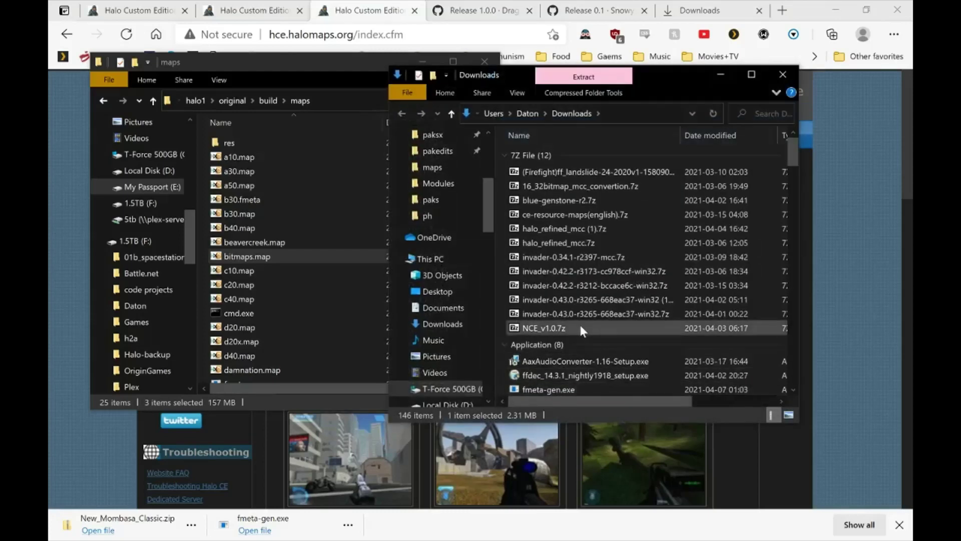
{"action": "left_click", "coordinate": [593, 288]}
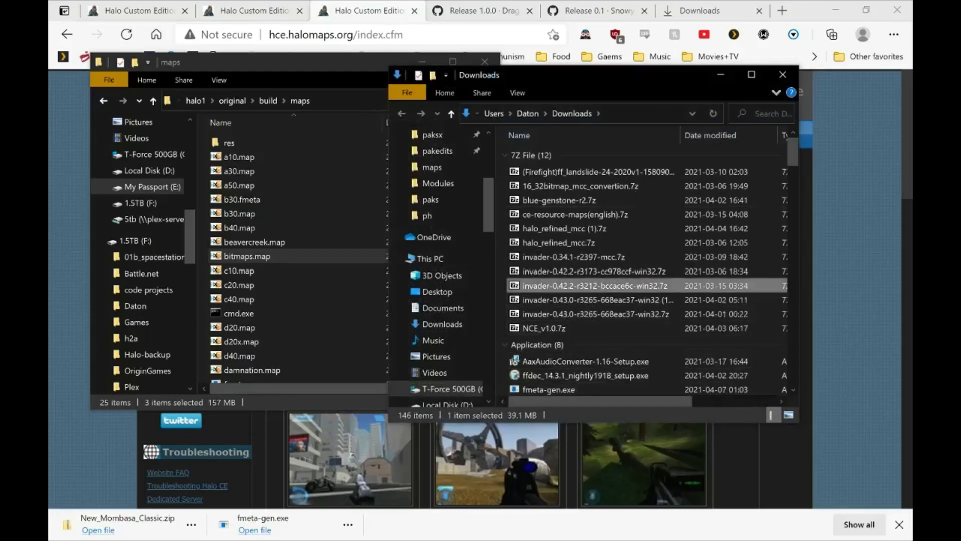
{"action": "left_click", "coordinate": [762, 114]}
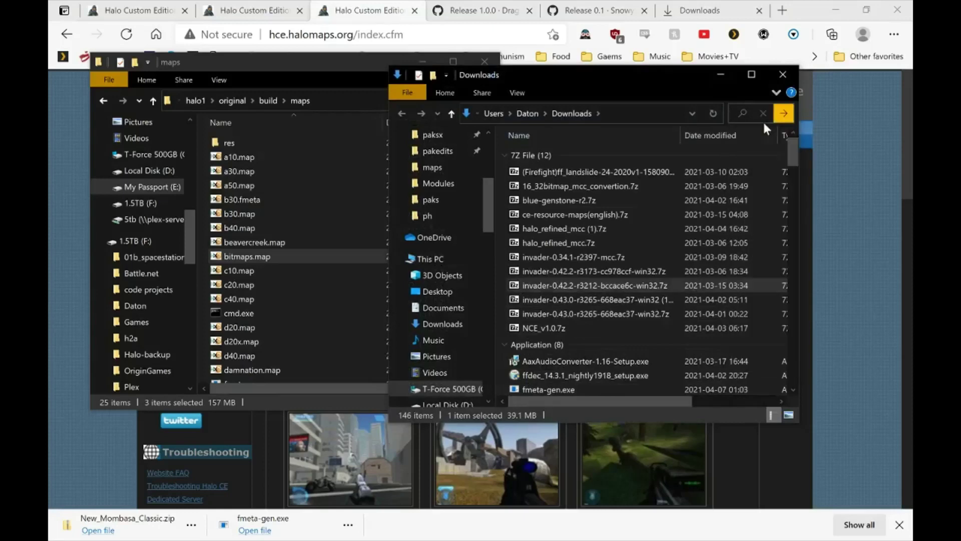
{"action": "key", "text": "Return"}
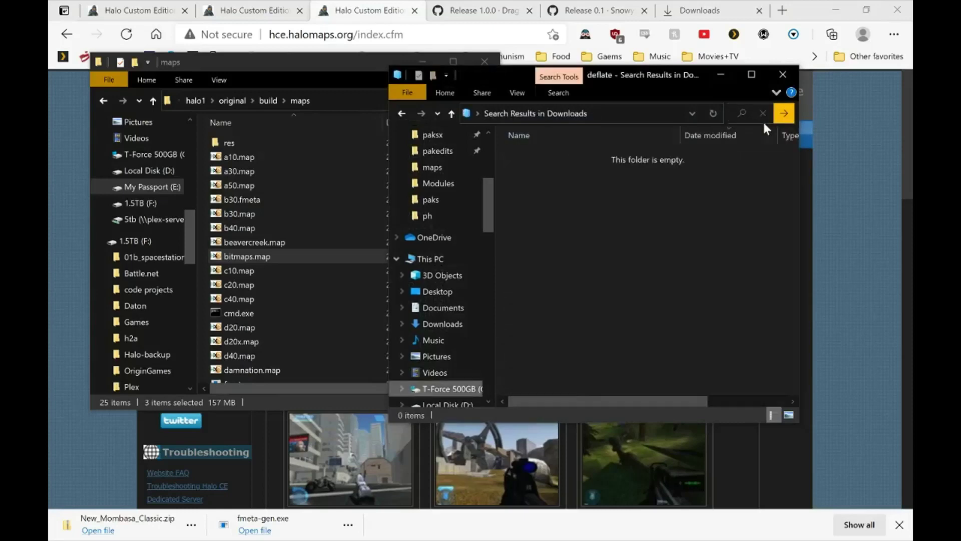
Close the search results and copy fmeta-gen.exe from the Downloads folder into the halo1 maps folder.
{"action": "left_click", "coordinate": [783, 74]}
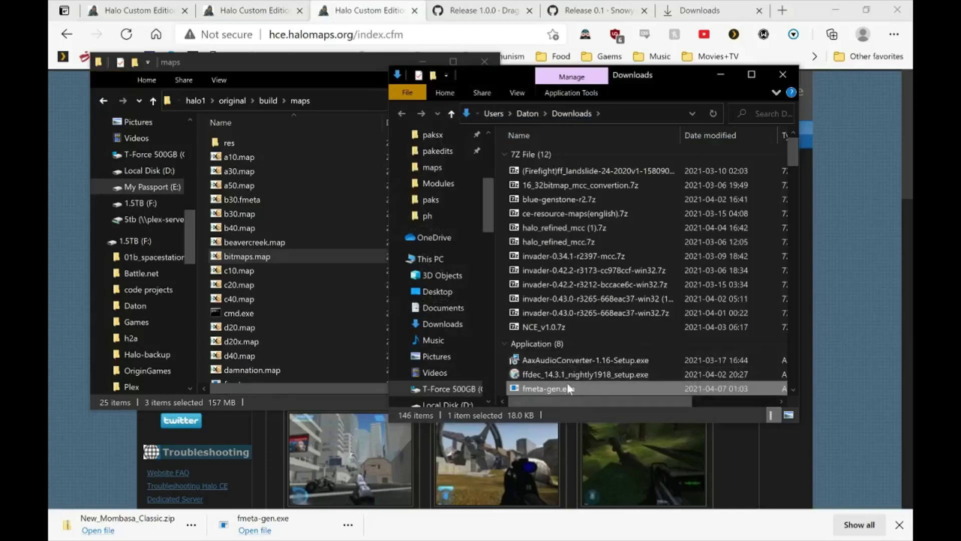
{"action": "left_click_drag", "start_coordinate": [572, 383], "coordinate": [203, 319]}
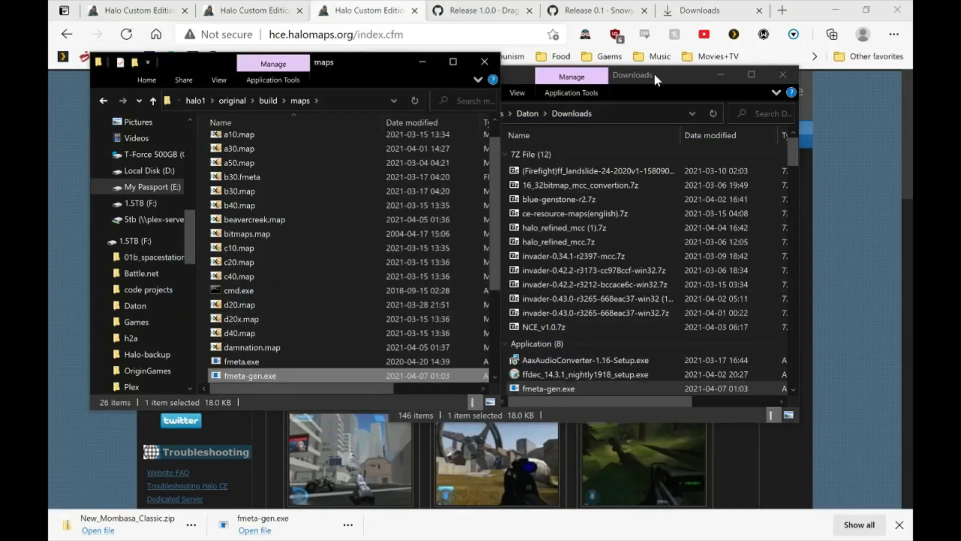
Close the Downloads window, download MCCCEADeflate_1.0.0.zip from its GitHub release page and open the archive.
{"action": "left_click_drag", "start_coordinate": [653, 71], "coordinate": [690, 77]}
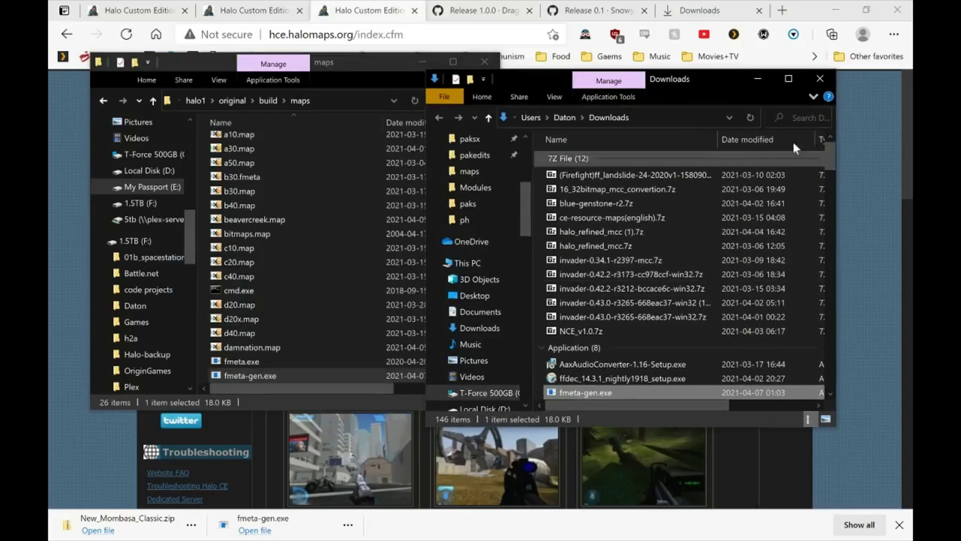
{"action": "left_click", "coordinate": [821, 78]}
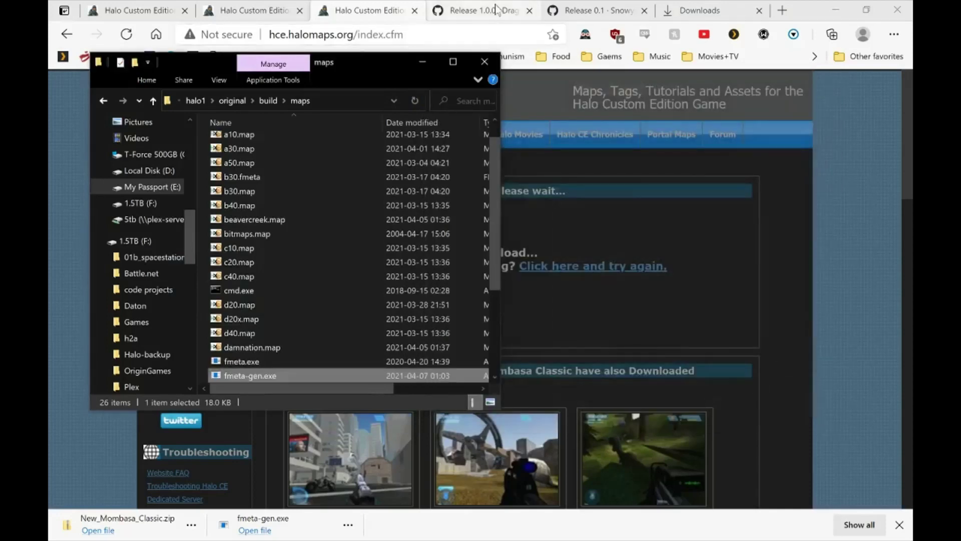
{"action": "left_click", "coordinate": [478, 10]}
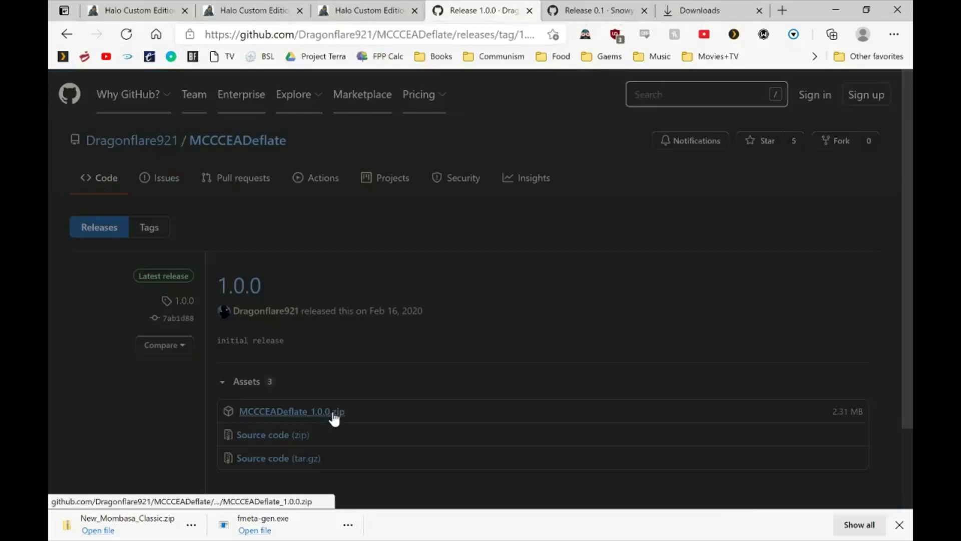
{"action": "left_click", "coordinate": [330, 411]}
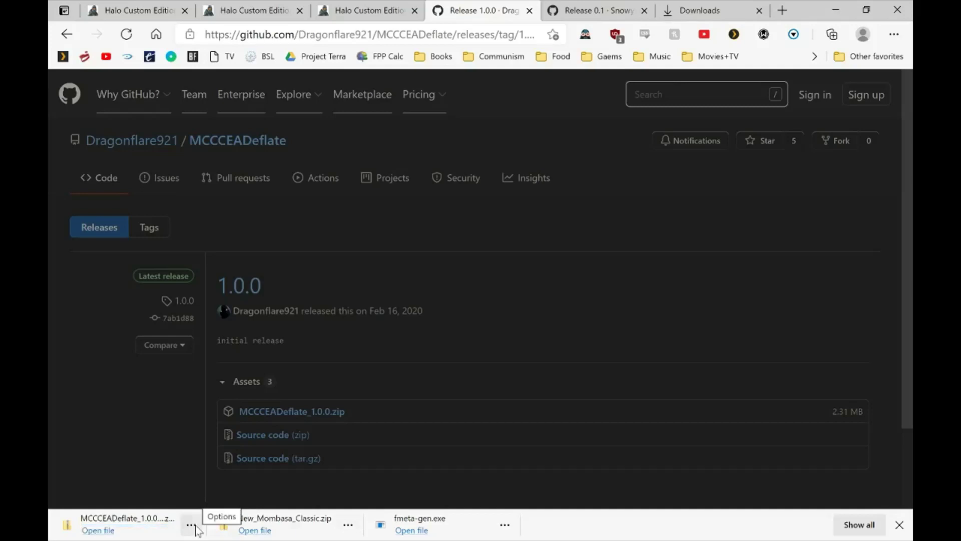
{"action": "left_click", "coordinate": [191, 524]}
{"action": "left_click", "coordinate": [250, 359]}
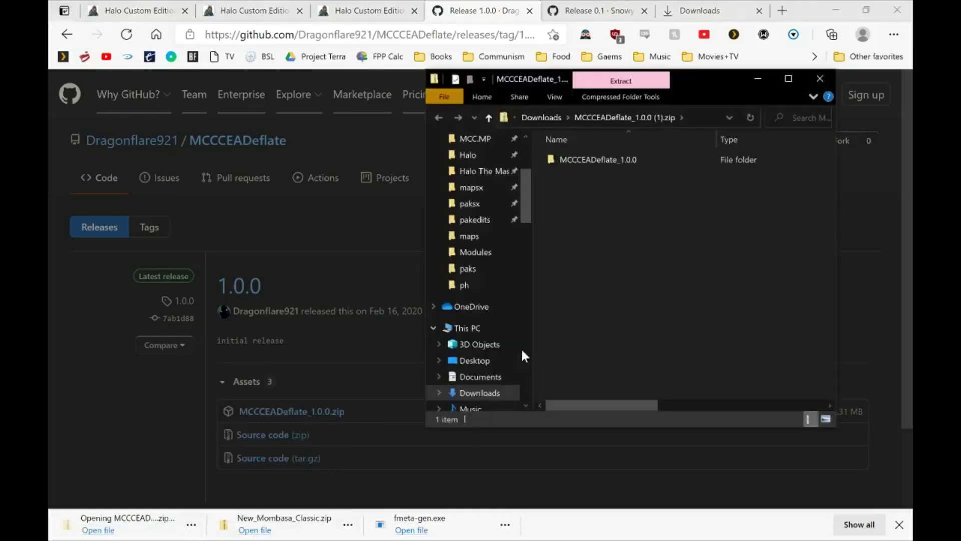
Copy DotNetZip.dll, DotNetZip.xml and MCCCEADeflate.exe from the archive's MCCCEADeflate_1.0.0 folder into the halo1 maps folder, and close the archive.
{"action": "left_click", "coordinate": [833, 10]}
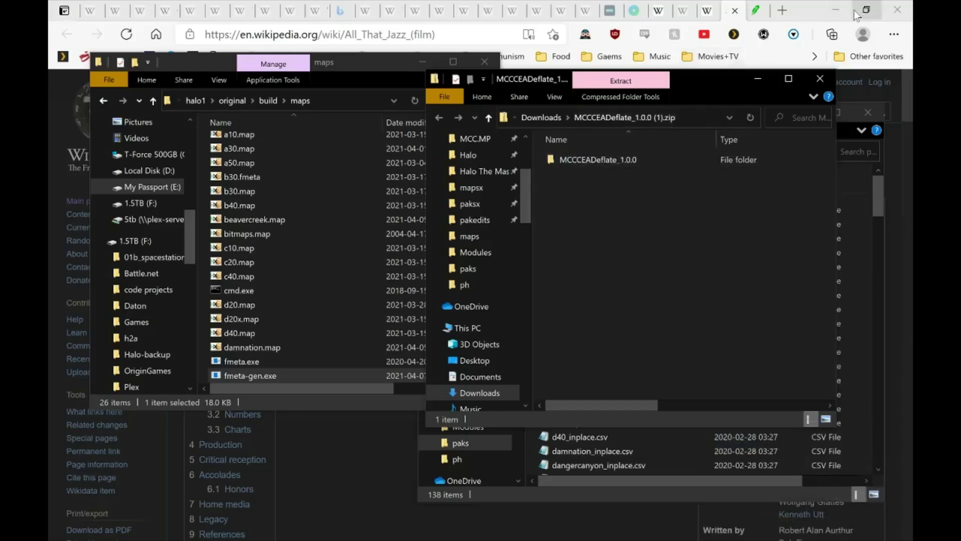
{"action": "left_click_drag", "start_coordinate": [391, 83], "coordinate": [384, 20]}
{"action": "left_click", "coordinate": [695, 307]}
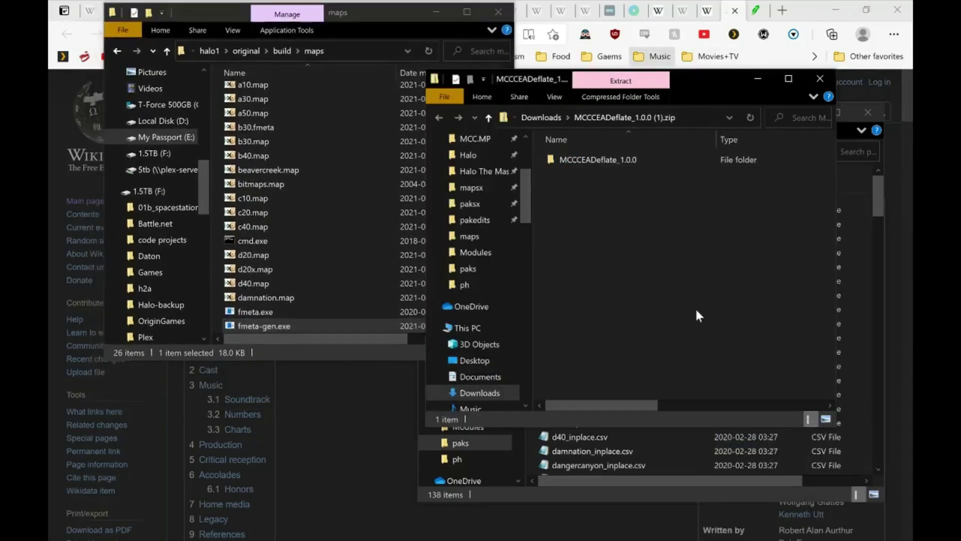
{"action": "double_click", "coordinate": [581, 160]}
{"action": "left_click_drag", "start_coordinate": [570, 250], "coordinate": [297, 294]}
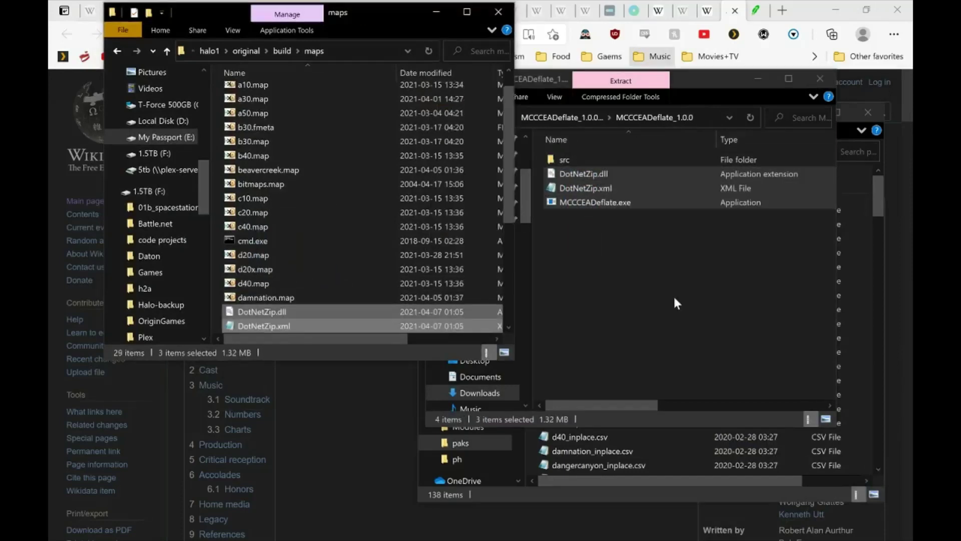
{"action": "left_click", "coordinate": [820, 75]}
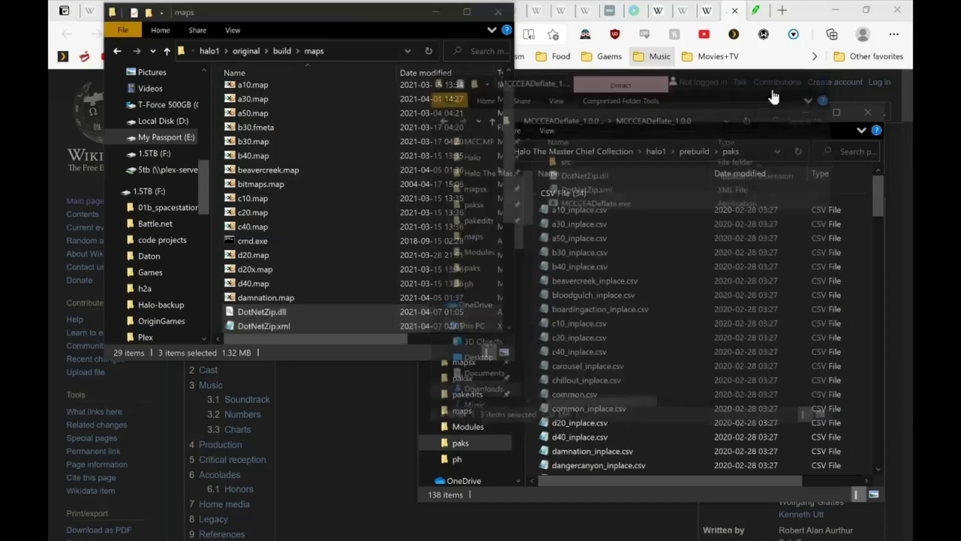
Rename MCCCEADeflate.exe in the maps folder to Deflate.exe.
{"action": "scroll", "coordinate": [254, 292], "scroll_direction": "down", "scroll_amount": 3}
{"action": "left_click", "coordinate": [271, 242]}
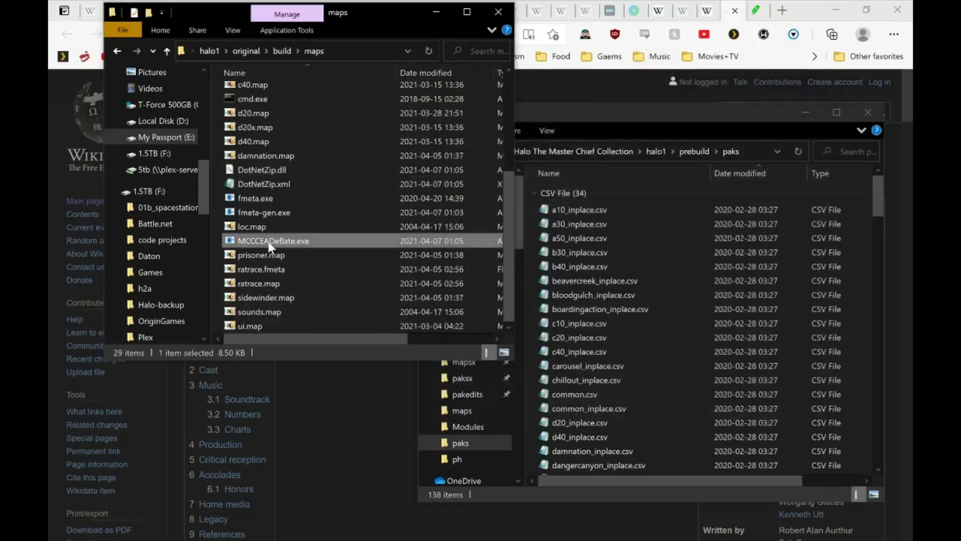
{"action": "left_click", "coordinate": [269, 242]}
{"action": "left_click_drag", "start_coordinate": [269, 242], "coordinate": [47, 238]}
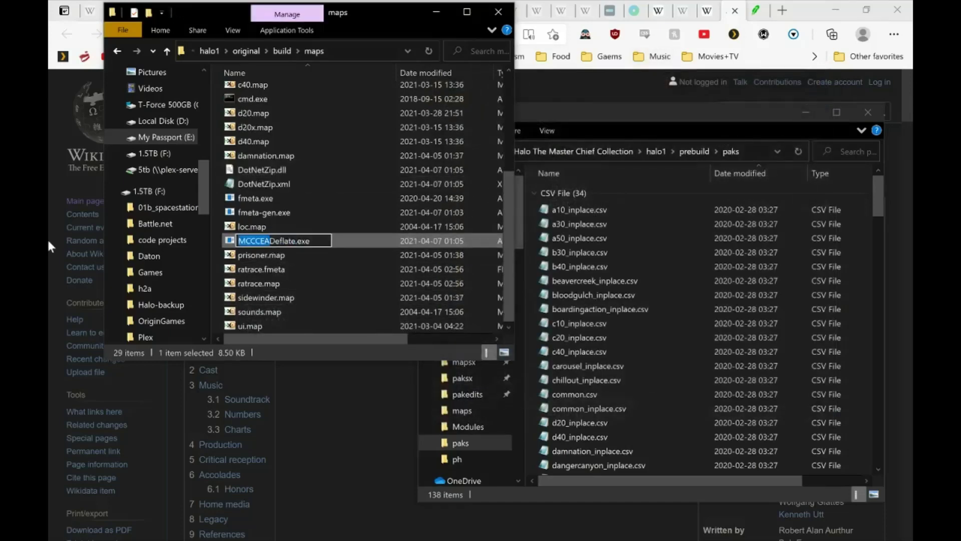
{"action": "key", "text": "BackSpace"}
{"action": "key", "text": "Return"}
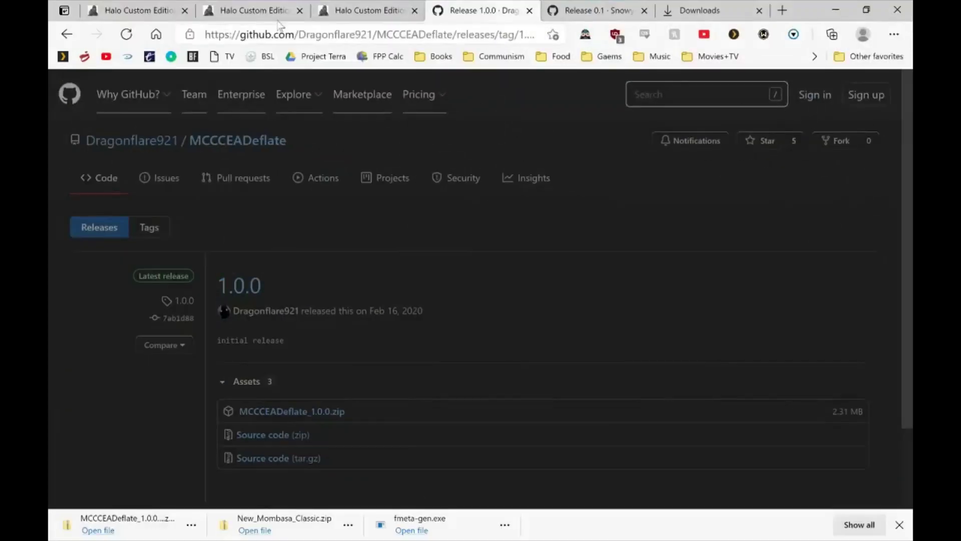
Open the downloaded New_Mombasa_Classic.zip and copy New_Mombasa_Classic.map into the halo1 maps folder.
{"action": "key", "text": "ctrl+shift+Tab"}
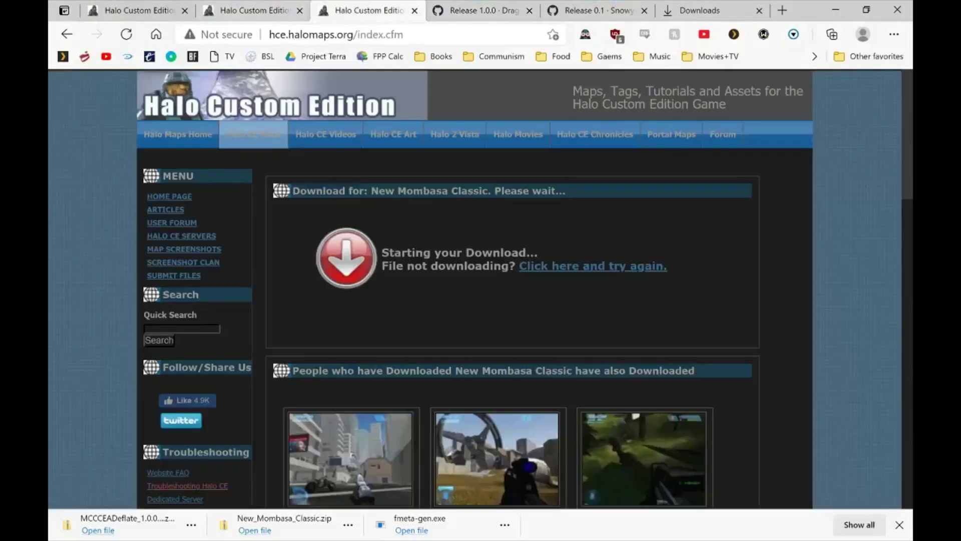
{"action": "left_click", "coordinate": [284, 523]}
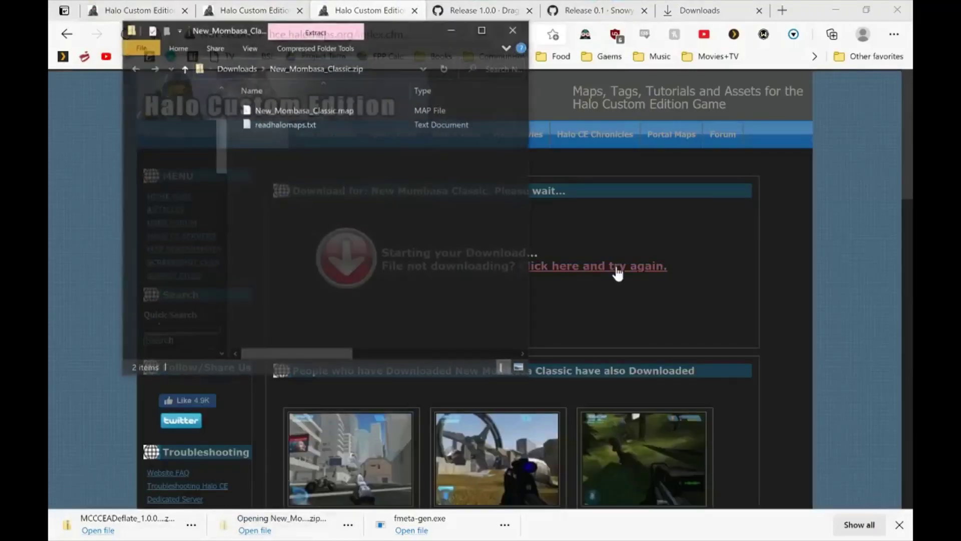
{"action": "left_click", "coordinate": [830, 12]}
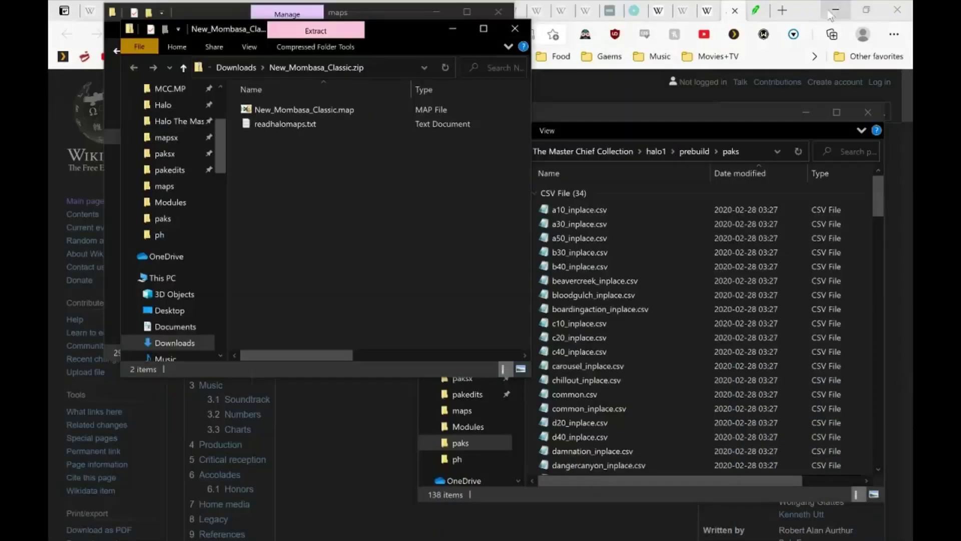
{"action": "left_click_drag", "start_coordinate": [387, 29], "coordinate": [718, 105]}
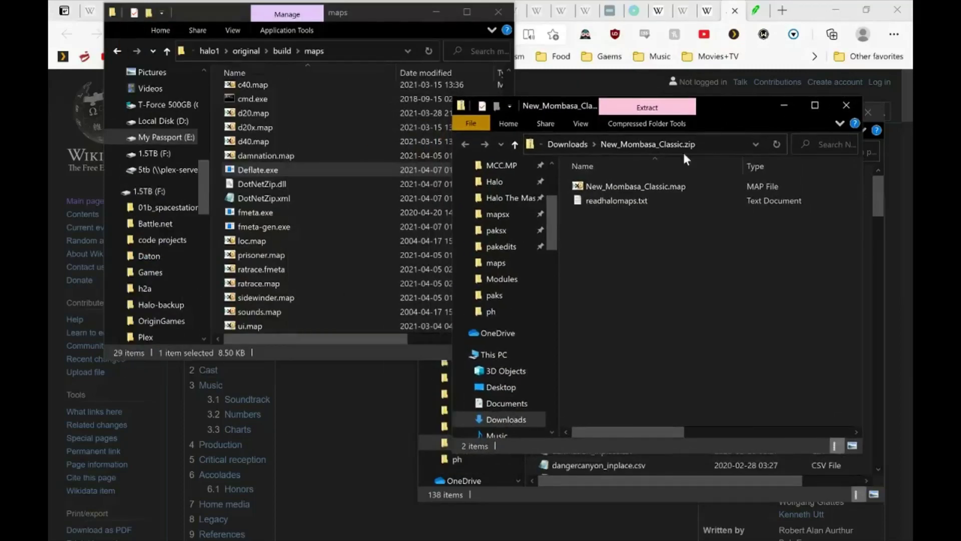
{"action": "left_click_drag", "start_coordinate": [636, 188], "coordinate": [260, 268]}
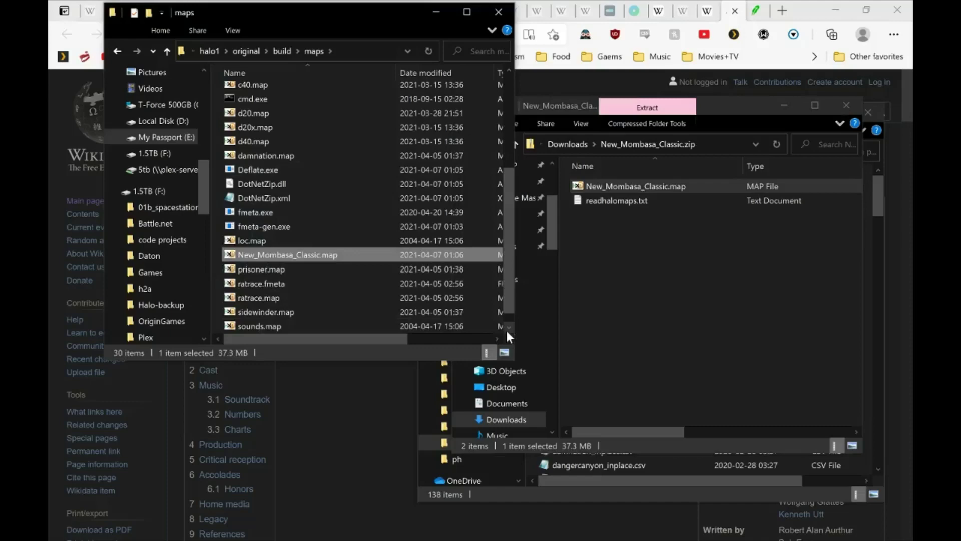
Delete the original beavercreek.map from the maps folder.
{"action": "scroll", "coordinate": [320, 288], "scroll_direction": "up", "scroll_amount": 4}
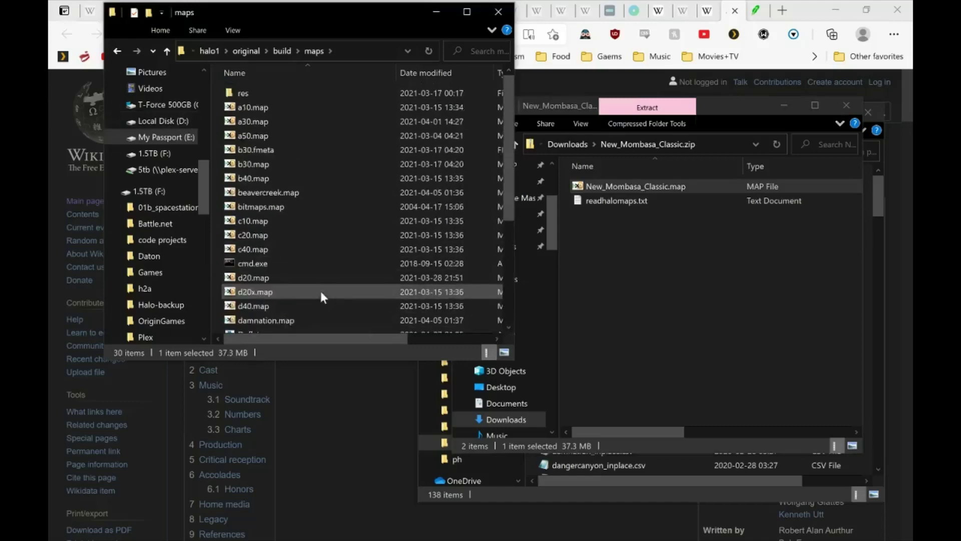
{"action": "left_click", "coordinate": [286, 196]}
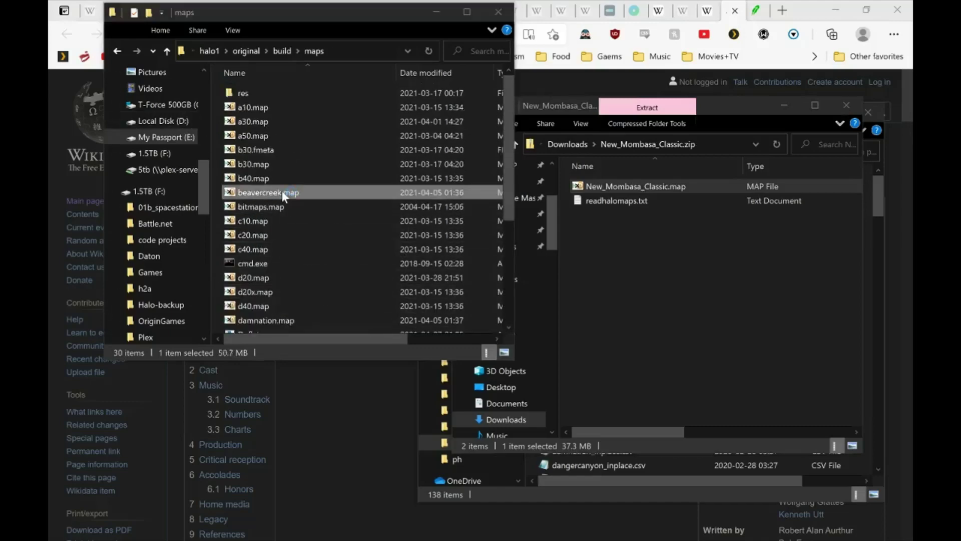
{"action": "right_click", "coordinate": [283, 190]}
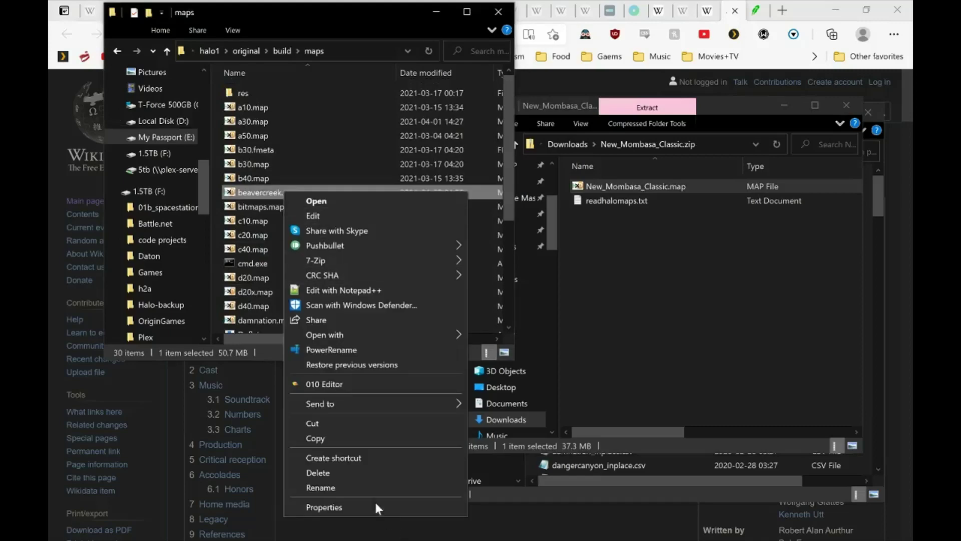
{"action": "left_click", "coordinate": [355, 473]}
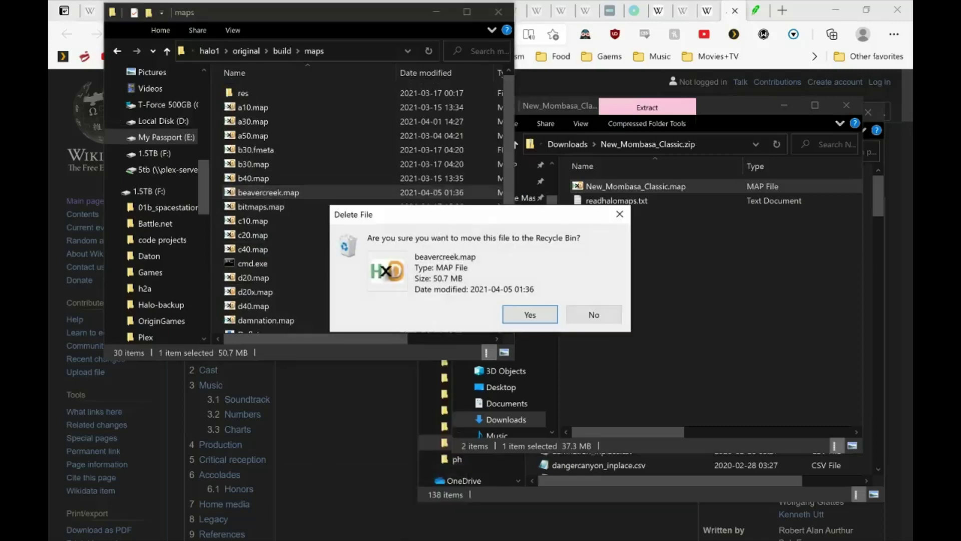
{"action": "left_click", "coordinate": [528, 314]}
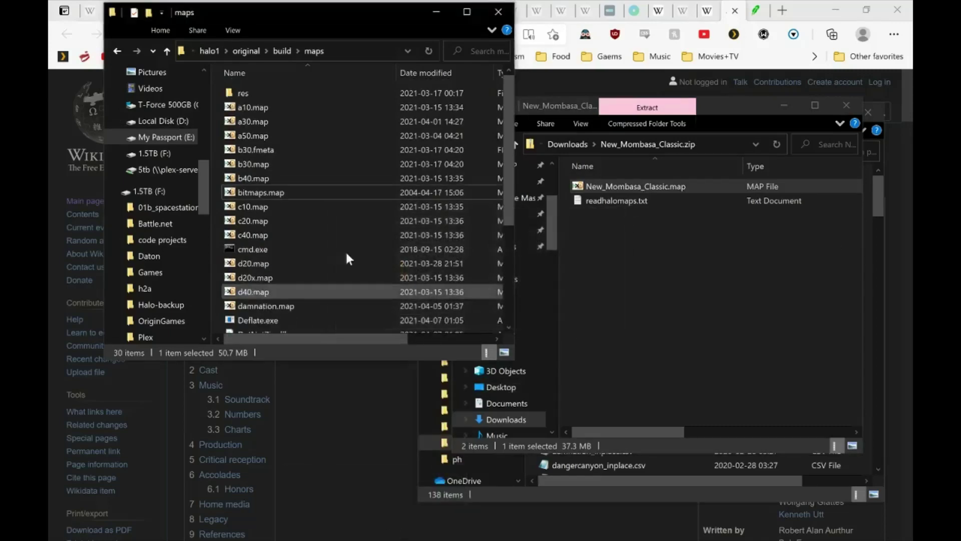
Rename New_Mombasa_Classic.map in the maps folder to beavercreek.map.
{"action": "scroll", "coordinate": [300, 256], "scroll_direction": "down", "scroll_amount": 4}
{"action": "left_click", "coordinate": [277, 241]}
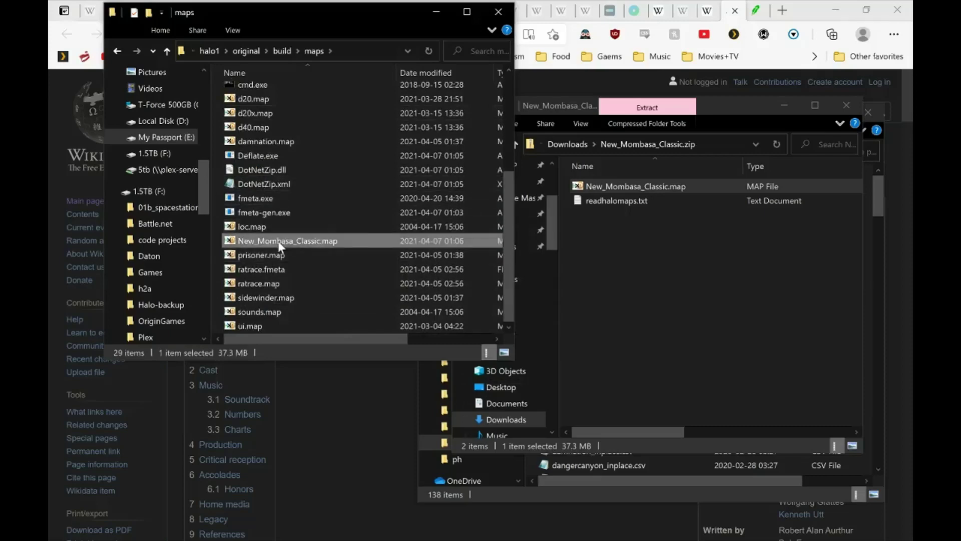
{"action": "key", "text": "F2"}
{"action": "type", "text": "beaver"}
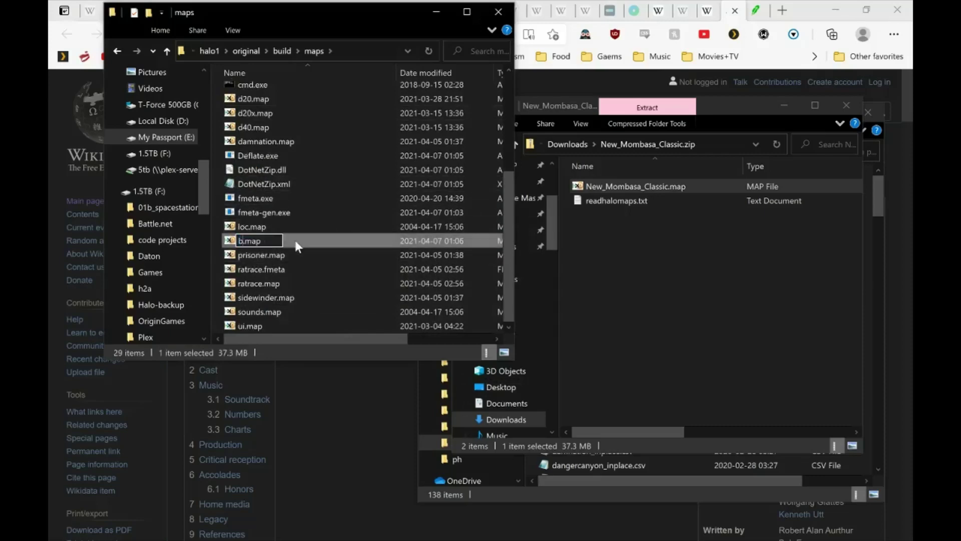
{"action": "type", "text": "creek"}
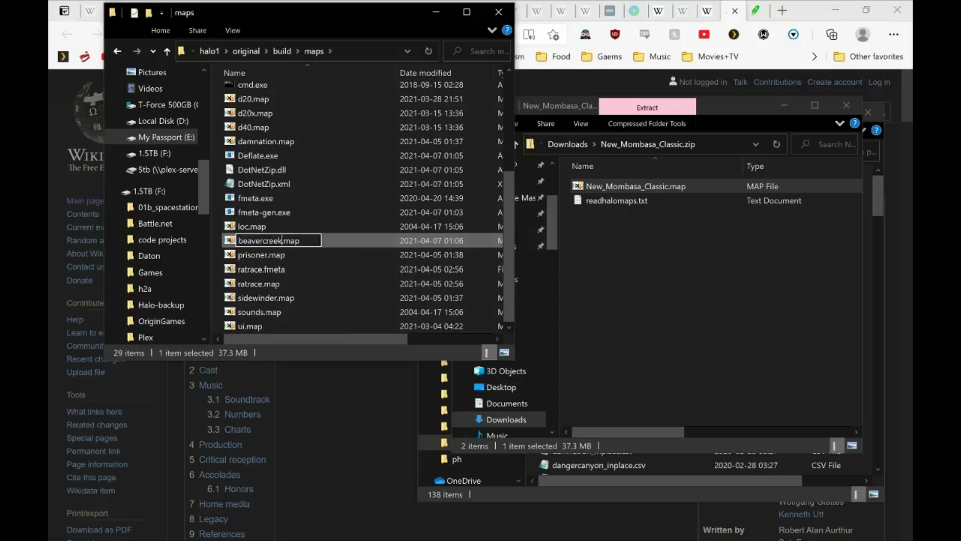
{"action": "key", "text": "Return"}
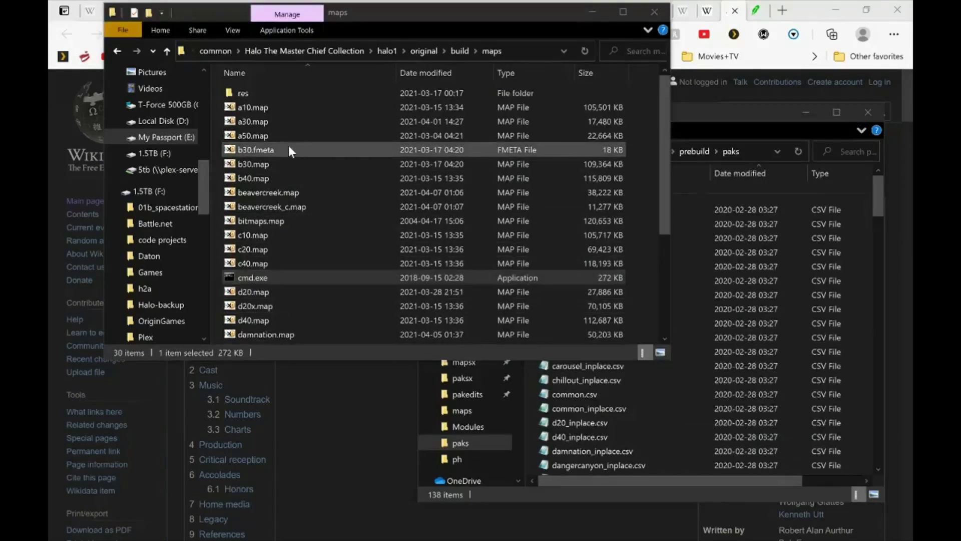
Delete beavercreek_c.map from the maps folder.
{"action": "left_click", "coordinate": [281, 207]}
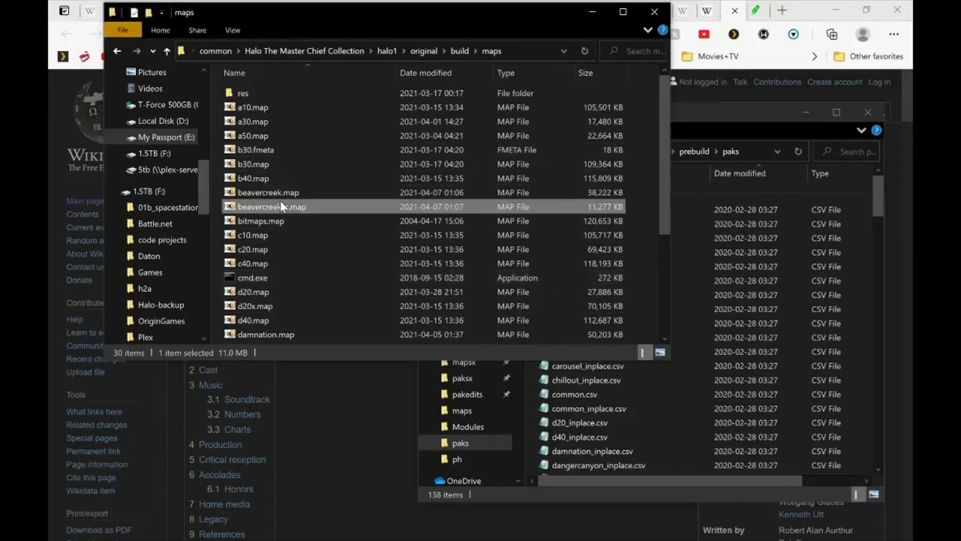
{"action": "key", "text": "Delete"}
{"action": "key", "text": "Return"}
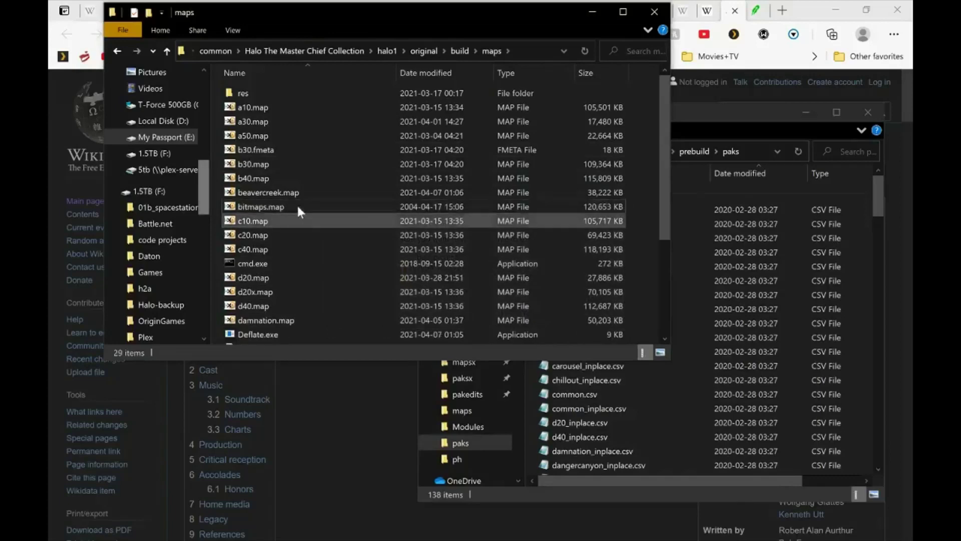
Rename beavercreek.map in the maps folder to beavercreek_u.map.
{"action": "left_click", "coordinate": [296, 193]}
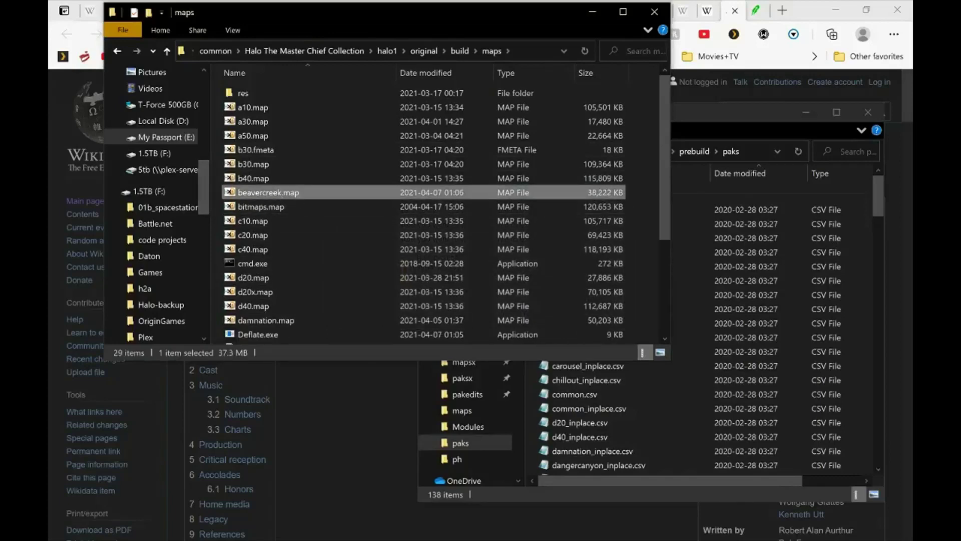
{"action": "left_click", "coordinate": [296, 194]}
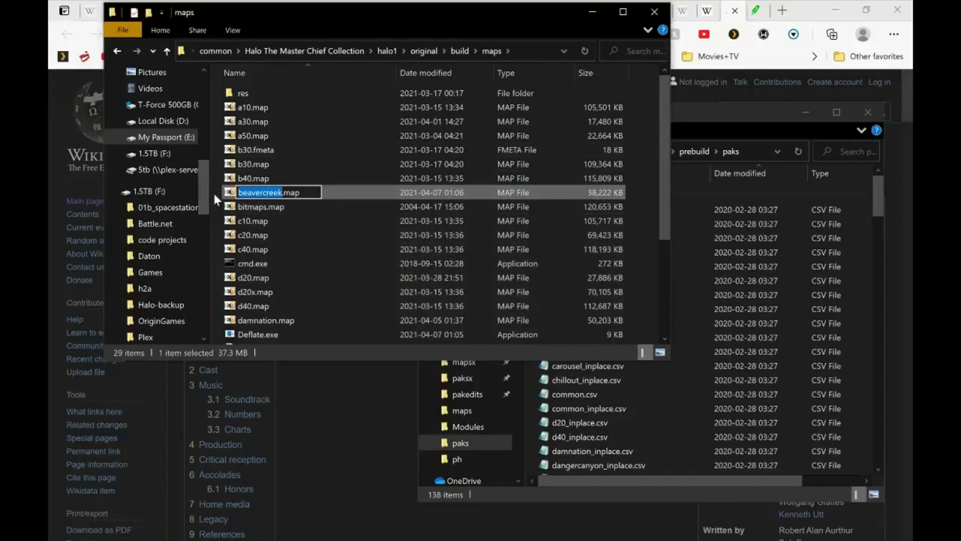
{"action": "key", "text": "Right"}
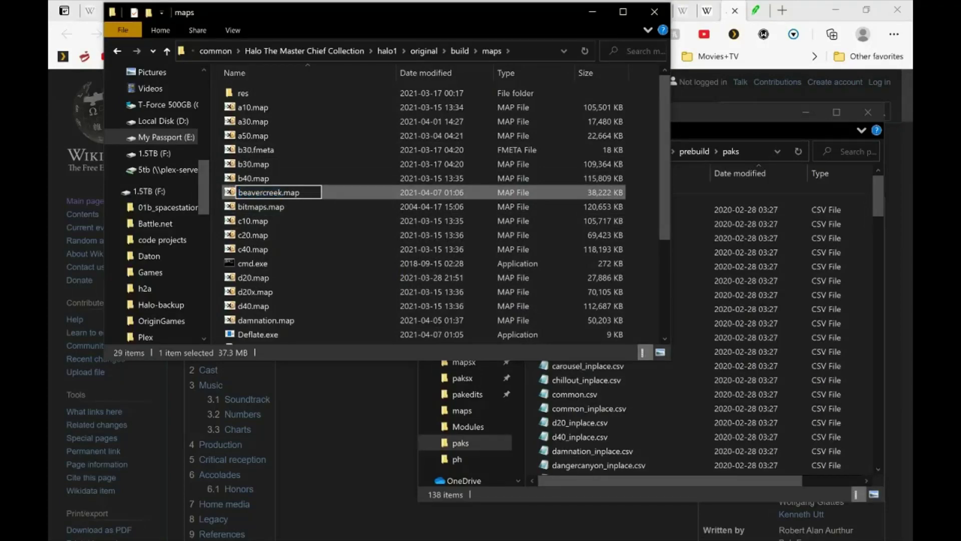
{"action": "type", "text": "_u"}
{"action": "key", "text": "Return"}
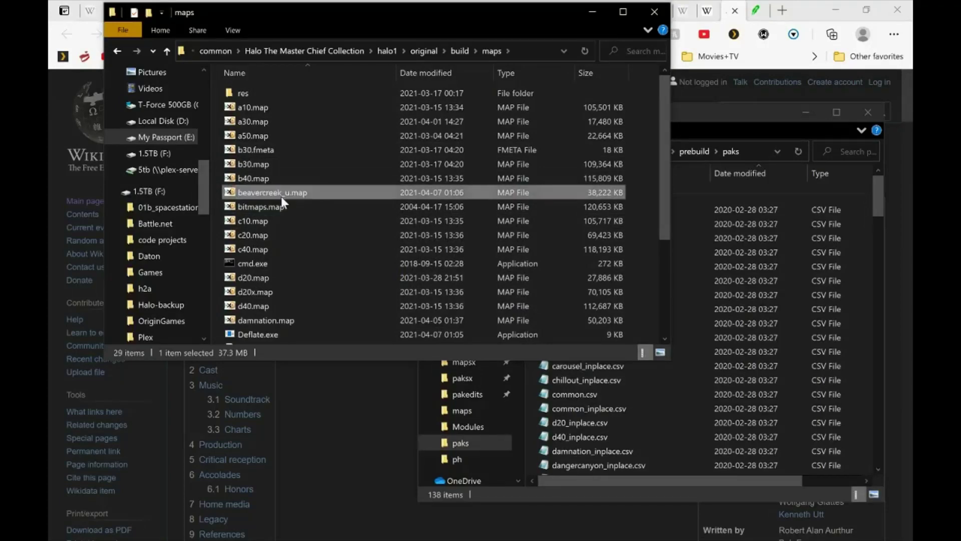
Open cmd.exe from the maps folder and run deflate -c beavercreek_u.map beavercreek.map to compress the map.
{"action": "left_click", "coordinate": [274, 263]}
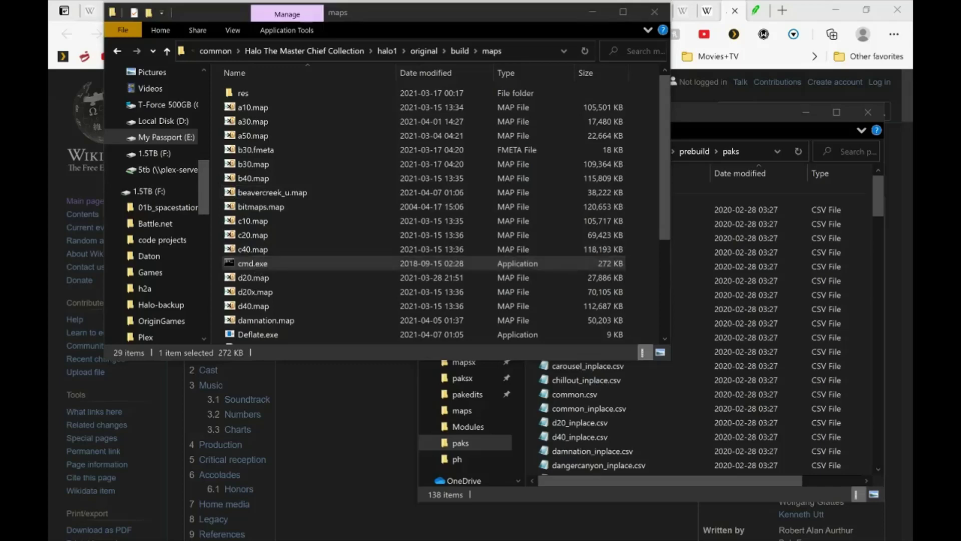
{"action": "key", "text": "Return"}
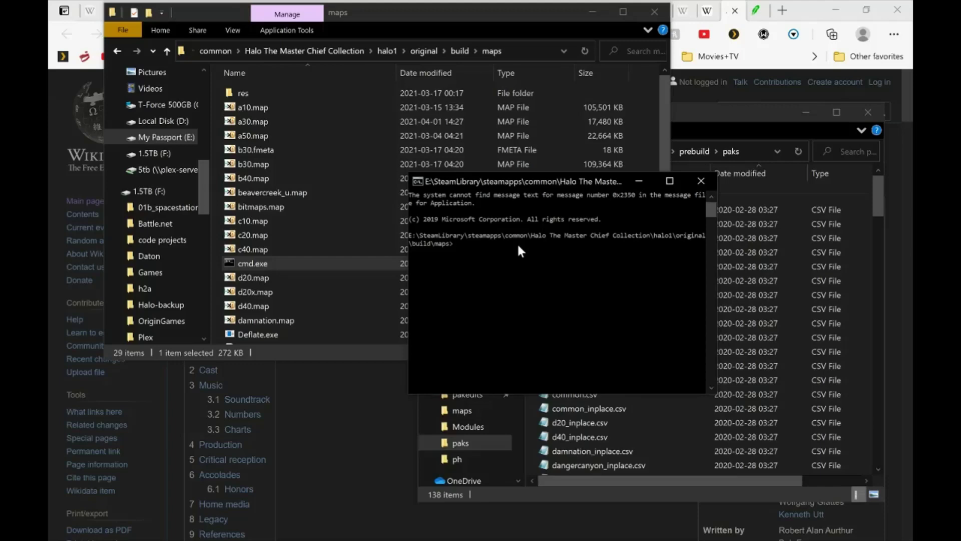
{"action": "type", "text": "deflate"}
{"action": "type", "text": "-c beavercree_u.map beavercreek.map"}
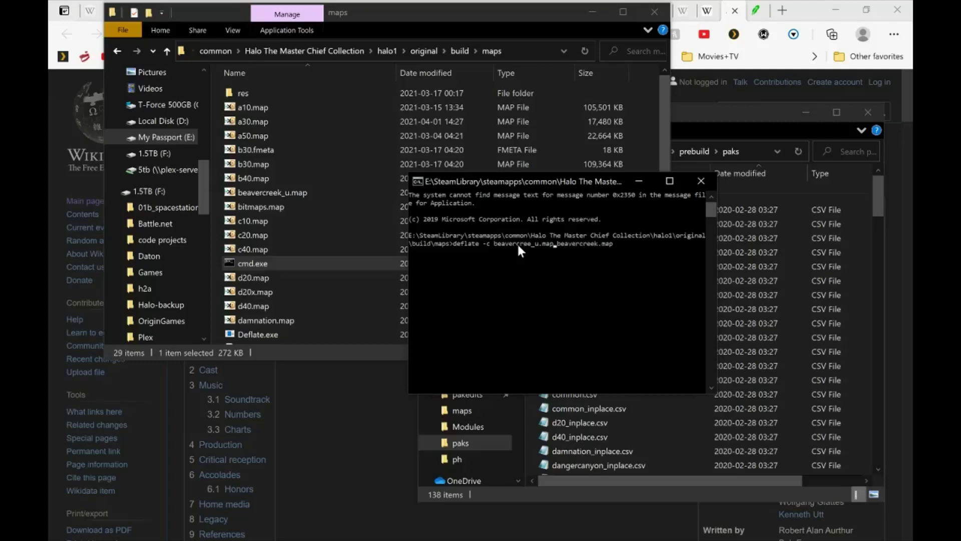
{"action": "type", "text": "k"}
{"action": "key", "text": "Return"}
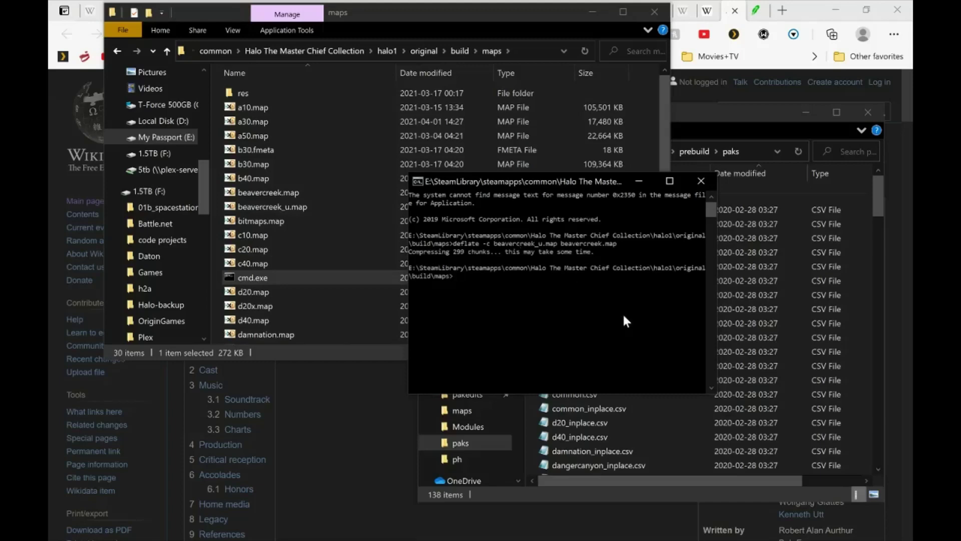
Generate the map's metadata file by running fmeta-gen beavercreek.map beavercreek.fmeta.
{"action": "type", "text": "fmeta-gen beavercreek.map beavercree"}
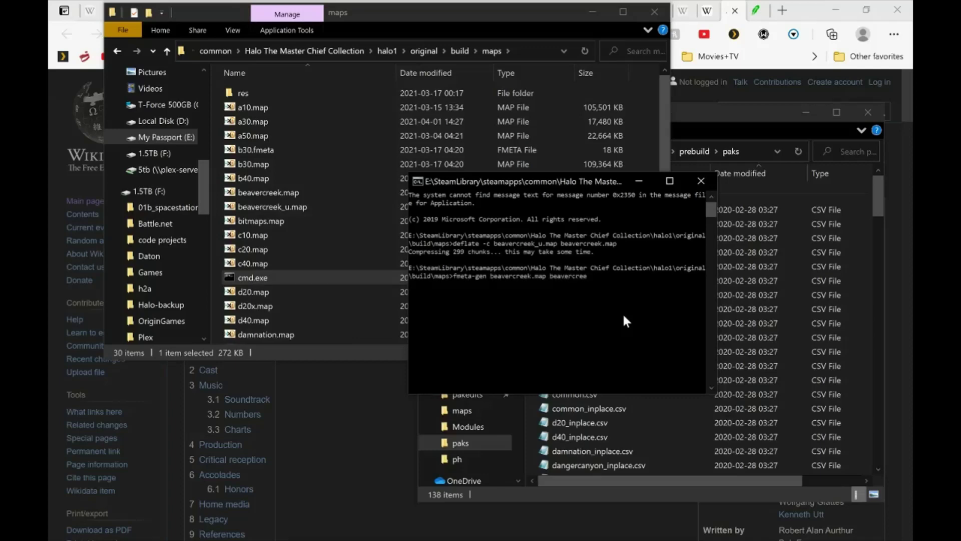
{"action": "type", "text": "k.fmeta"}
{"action": "key", "text": "Return"}
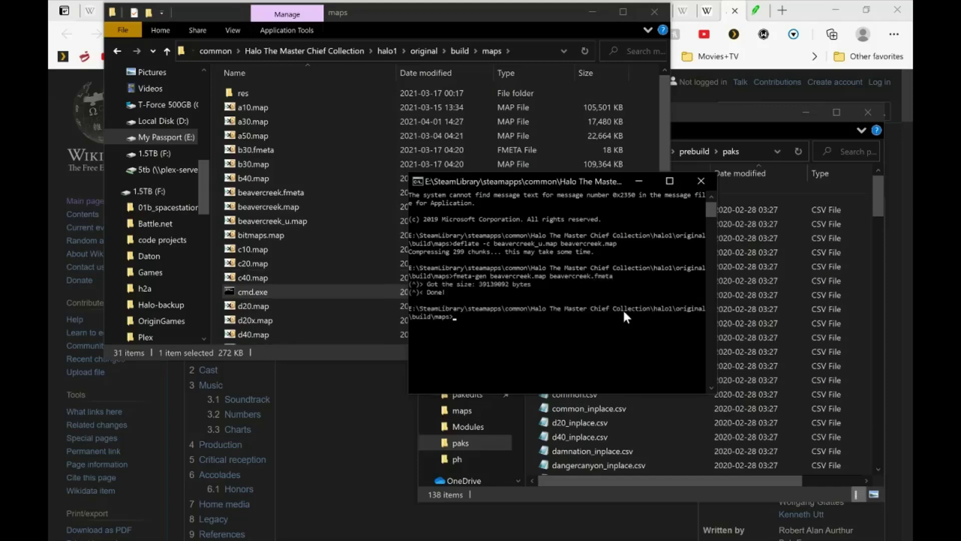
Move beavercreek.fmeta from the maps folder into the halo1 prebuild paks folder, replacing the existing file.
{"action": "left_click", "coordinate": [301, 193]}
{"action": "left_click_drag", "start_coordinate": [294, 191], "coordinate": [832, 350]}
{"action": "left_click", "coordinate": [441, 278]}
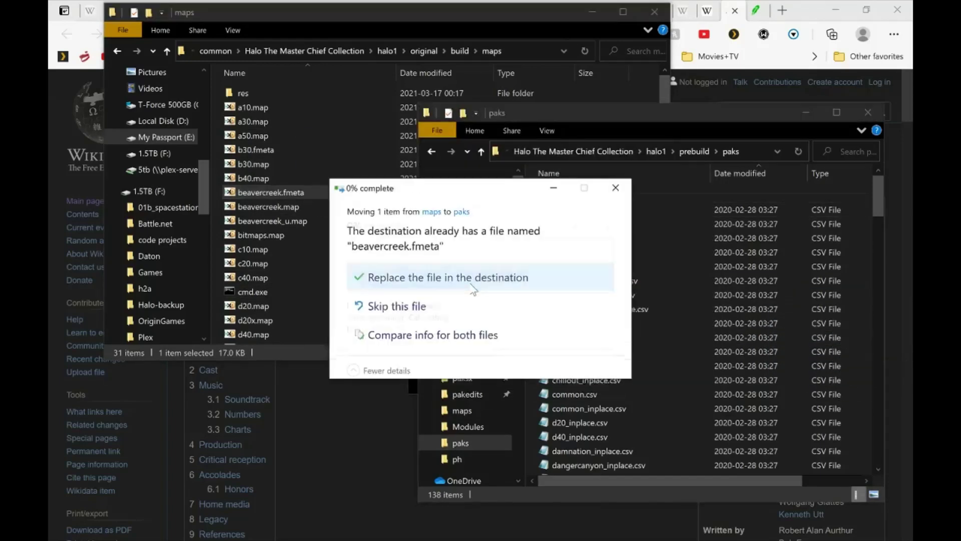
{"action": "left_click", "coordinate": [411, 382]}
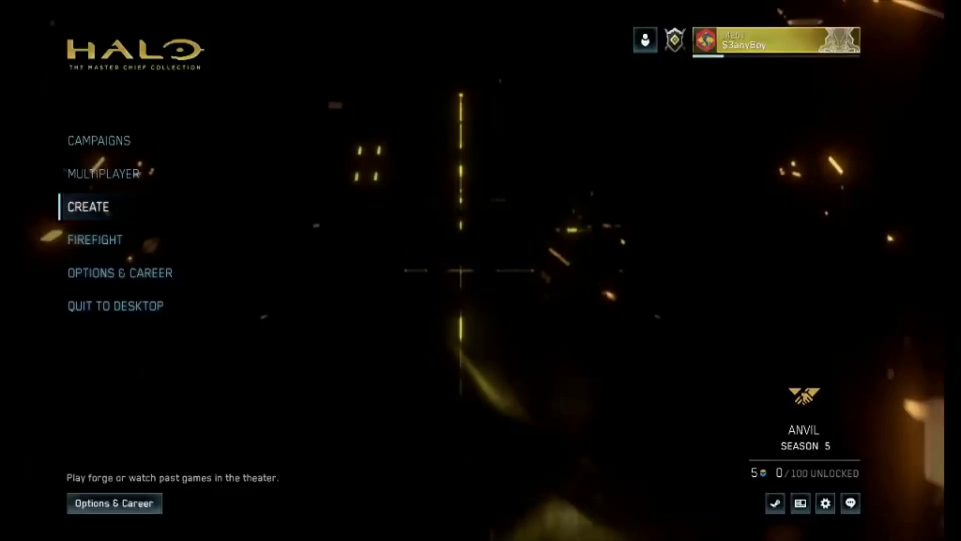
{"action": "key", "text": "Up"}
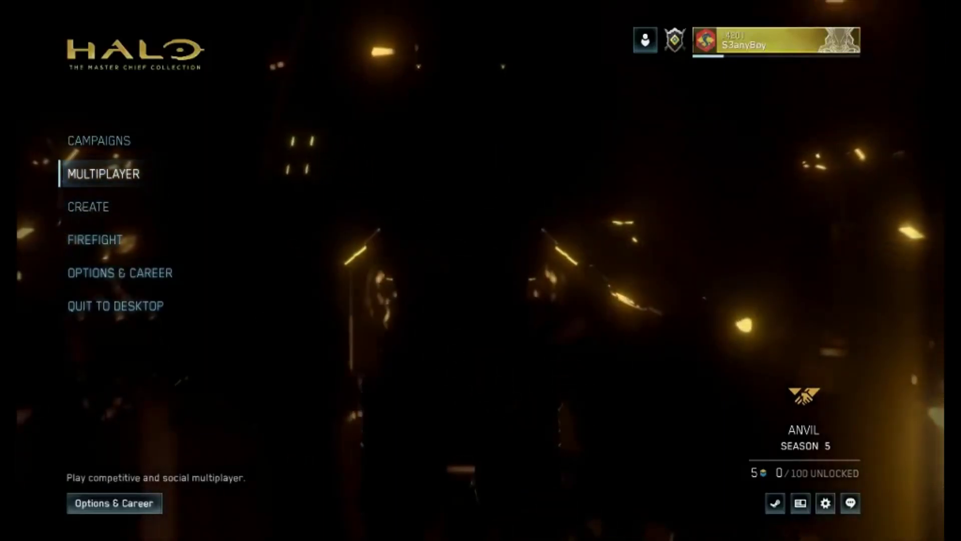
In Halo: The Master Chief Collection, open custom multiplayer for Halo: CE and start a Slayer game on Battle Creek.
{"action": "left_click", "coordinate": [120, 176]}
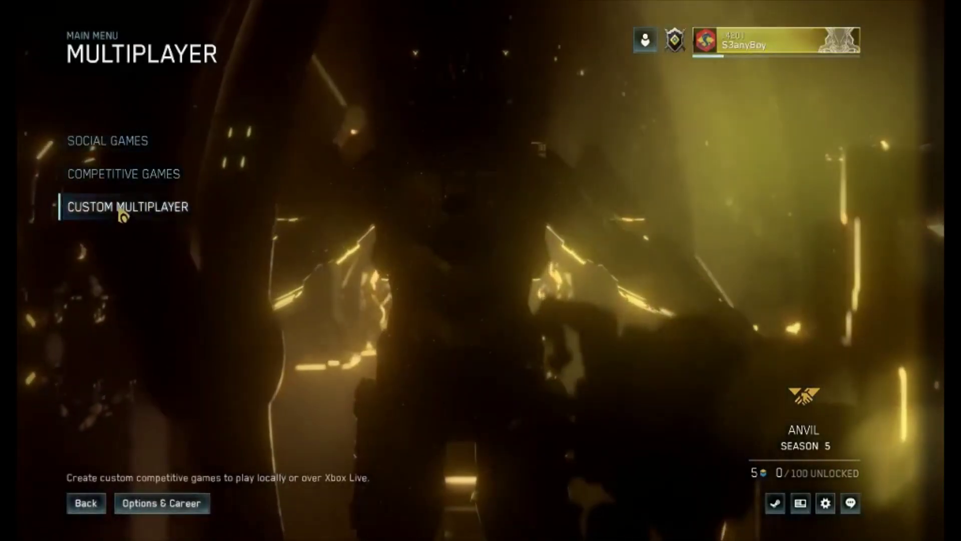
{"action": "left_click", "coordinate": [120, 207]}
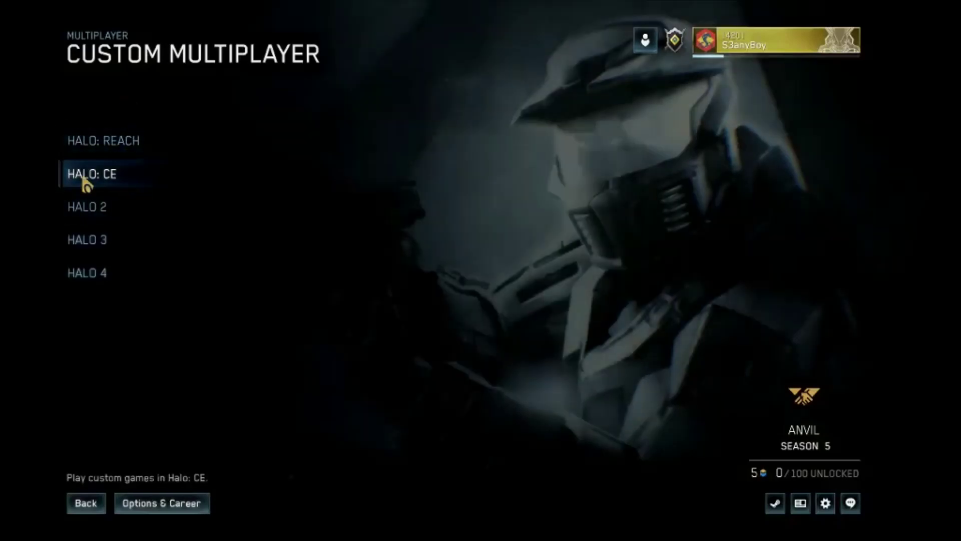
{"action": "left_click", "coordinate": [87, 183]}
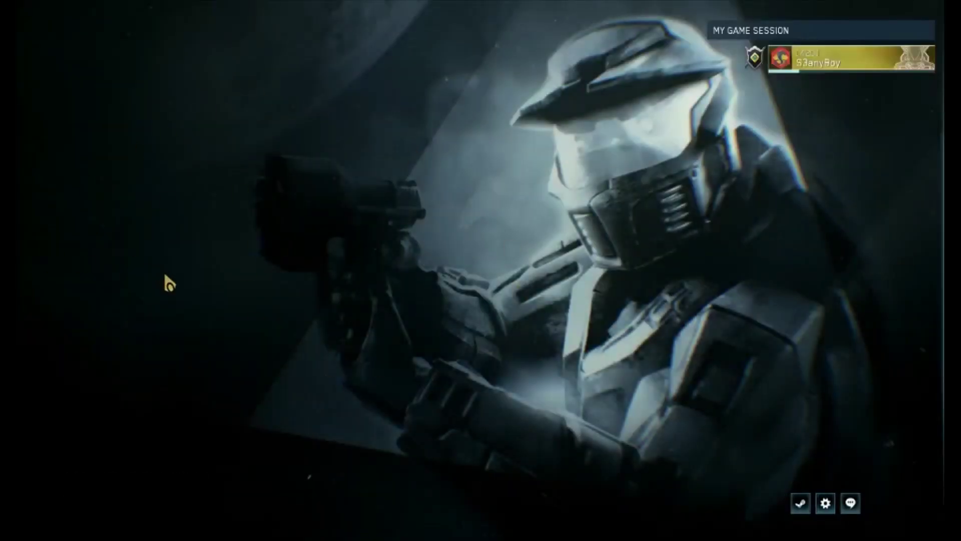
{"action": "left_click", "coordinate": [168, 283]}
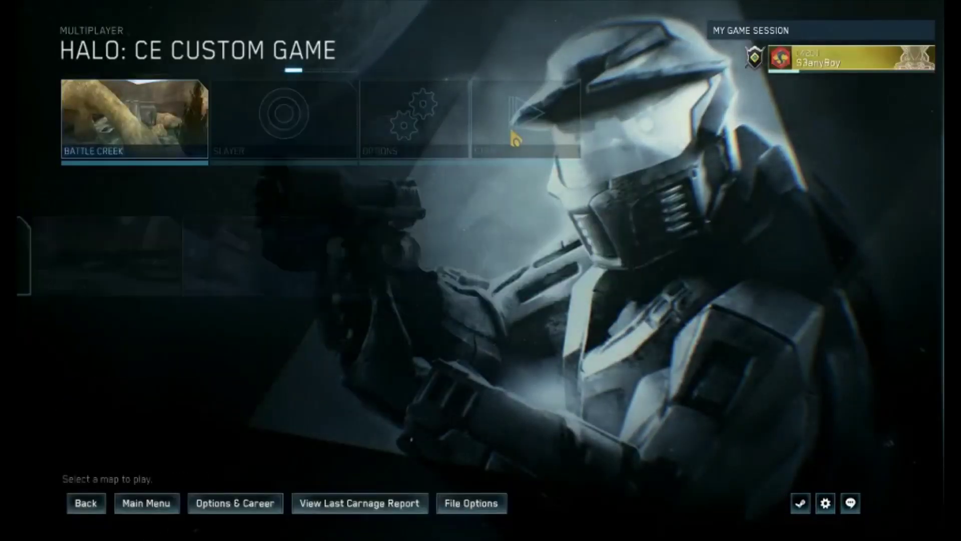
{"action": "left_click", "coordinate": [514, 139]}
{"action": "left_click", "coordinate": [67, 429]}
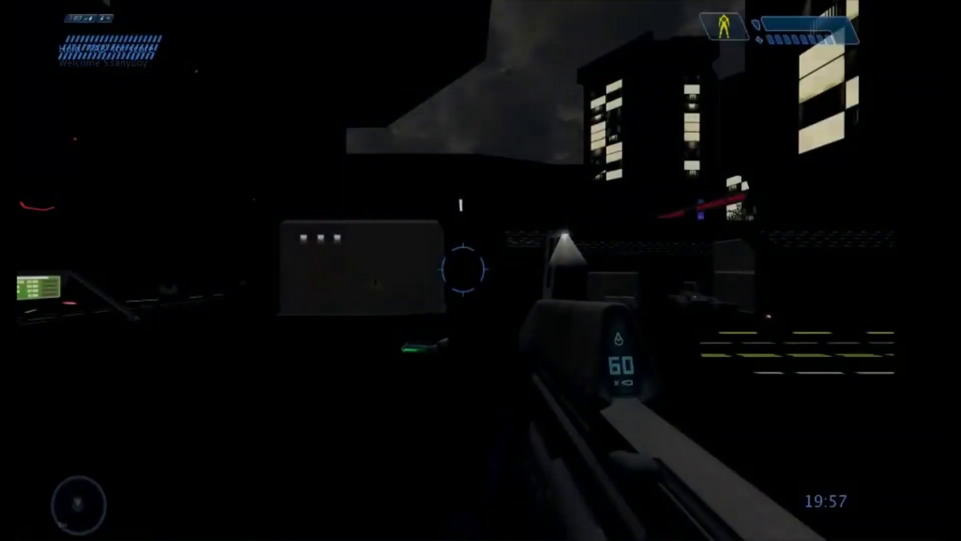
{"action": "key", "text": "w"}
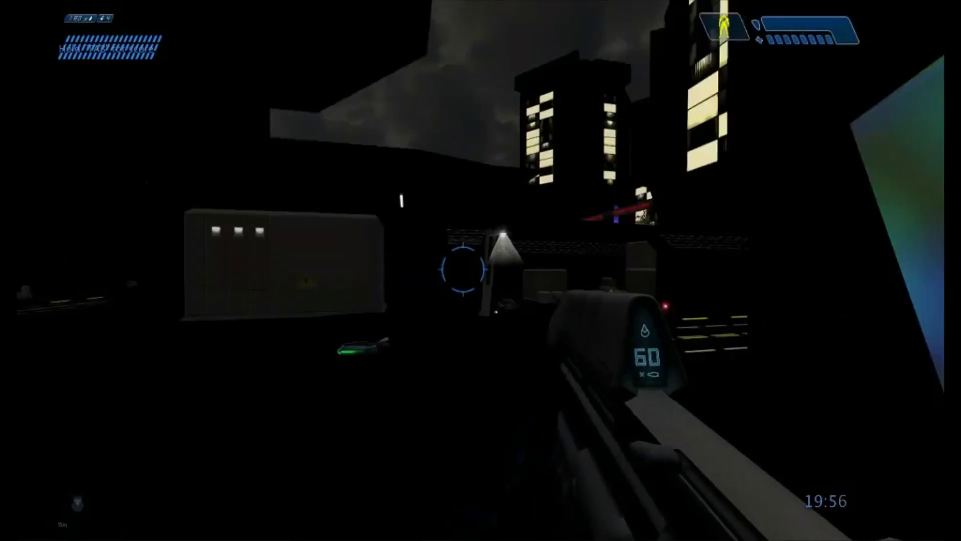
{"action": "key", "text": "w"}
{"action": "left_click", "coordinate": [463, 269]}
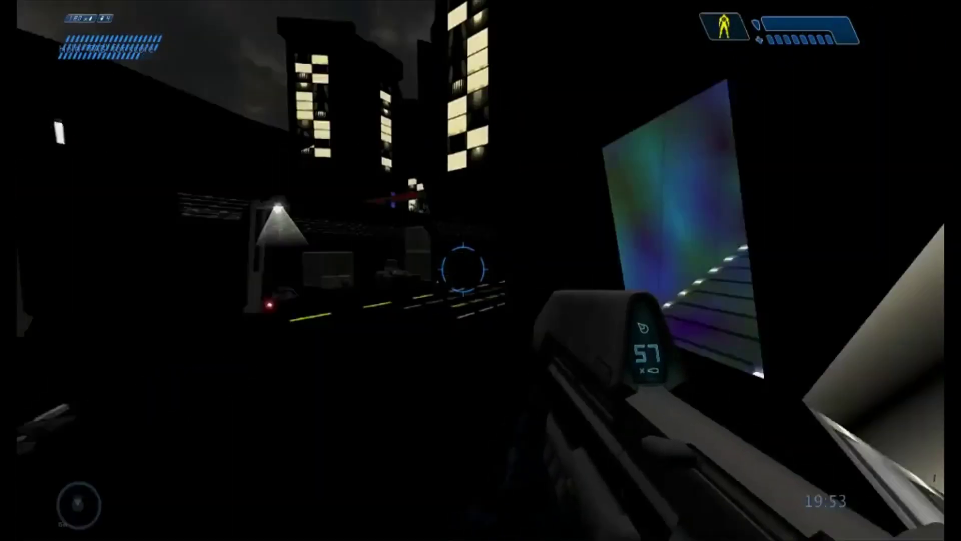
{"action": "key", "text": "w"}
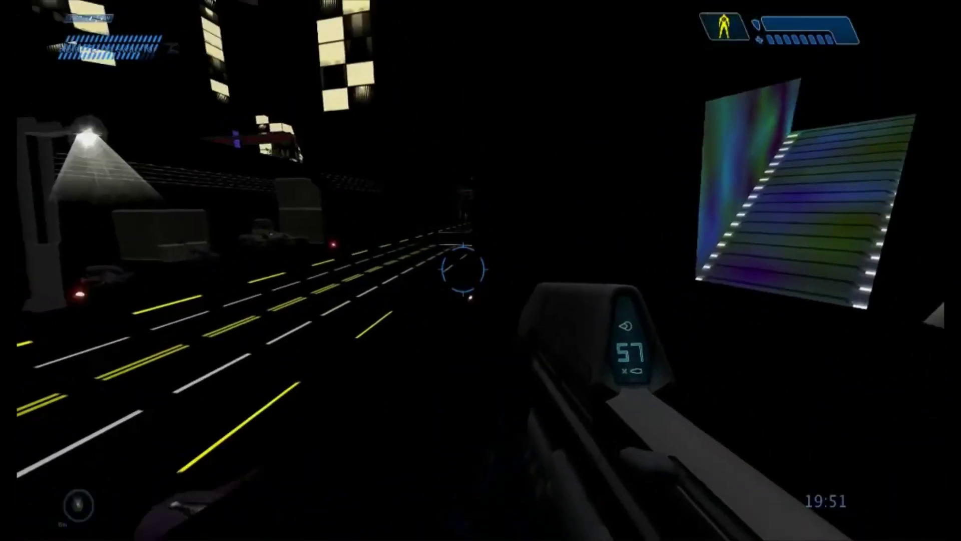
{"action": "key", "text": "w"}
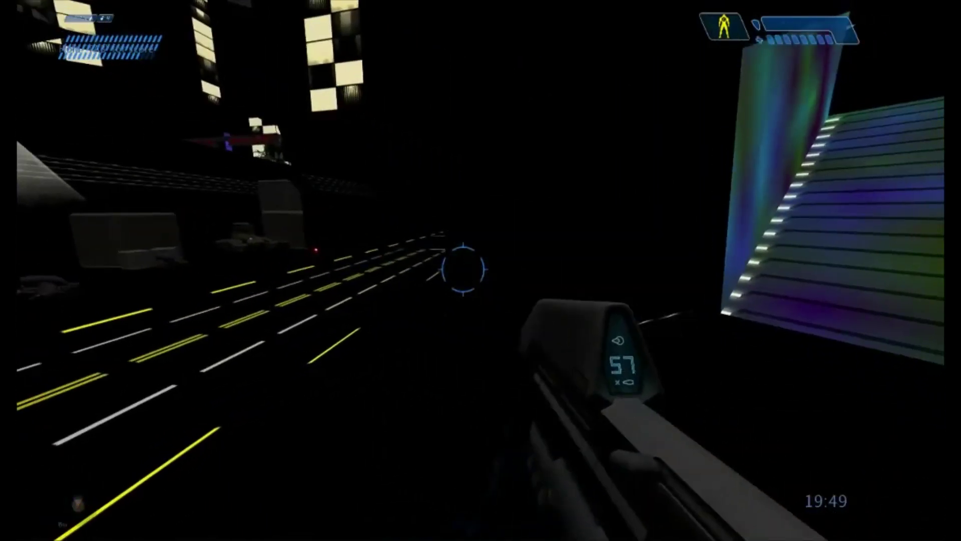
{"action": "key", "text": "w"}
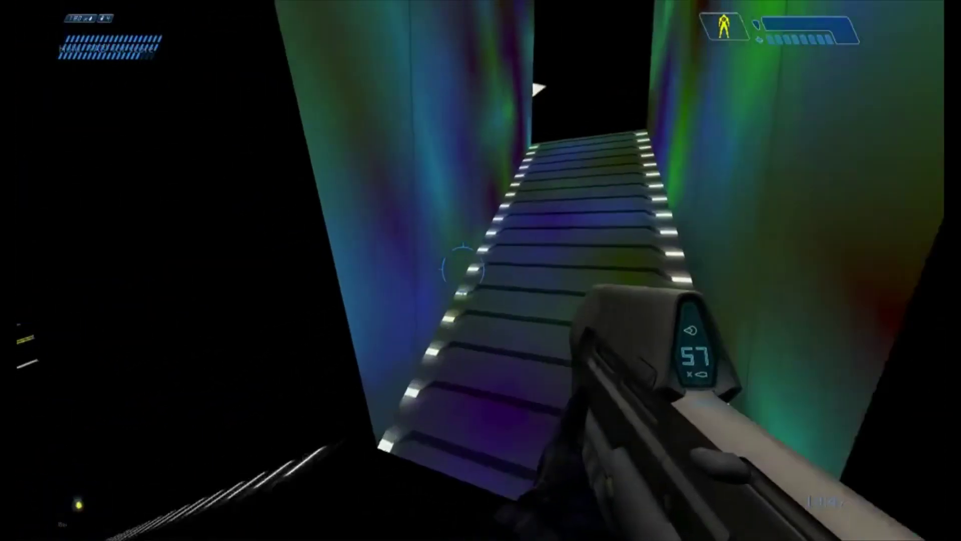
{"action": "key", "text": "w"}
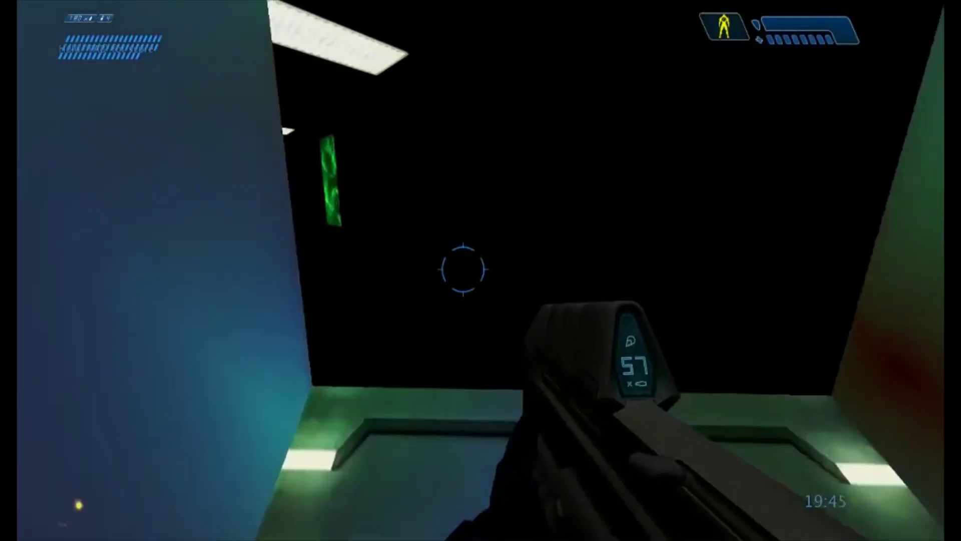
{"action": "left_click", "coordinate": [463, 270]}
{"action": "key", "text": "w"}
{"action": "key", "text": "q"}
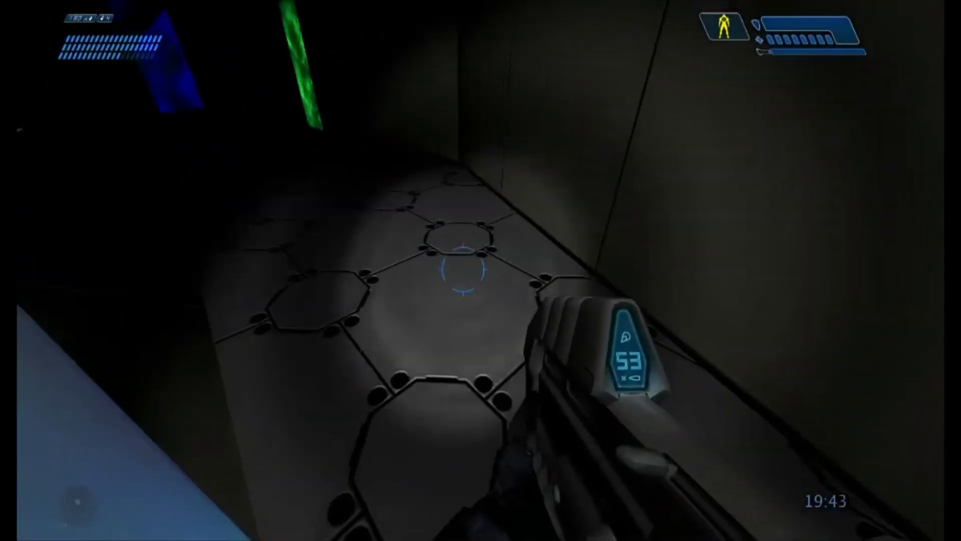
{"action": "key", "text": "w"}
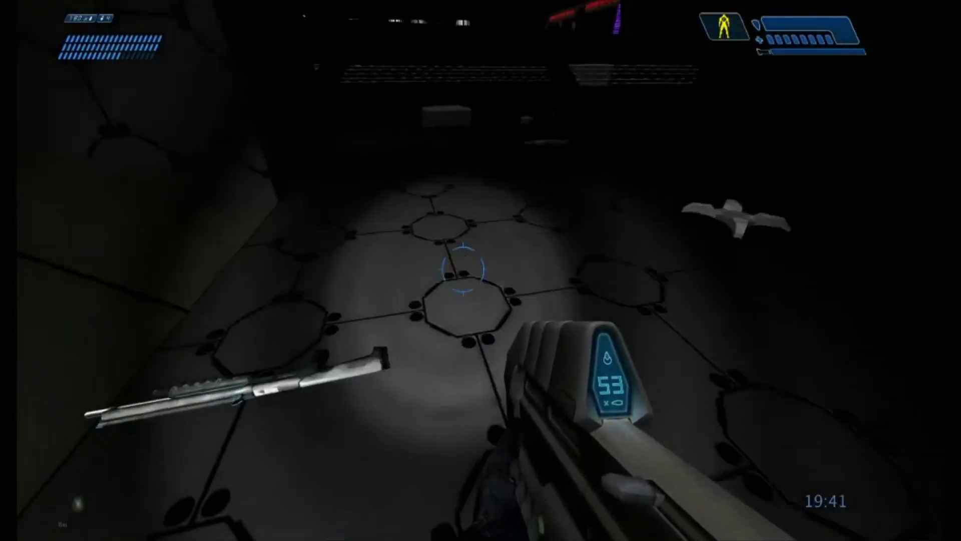
{"action": "key", "text": "w"}
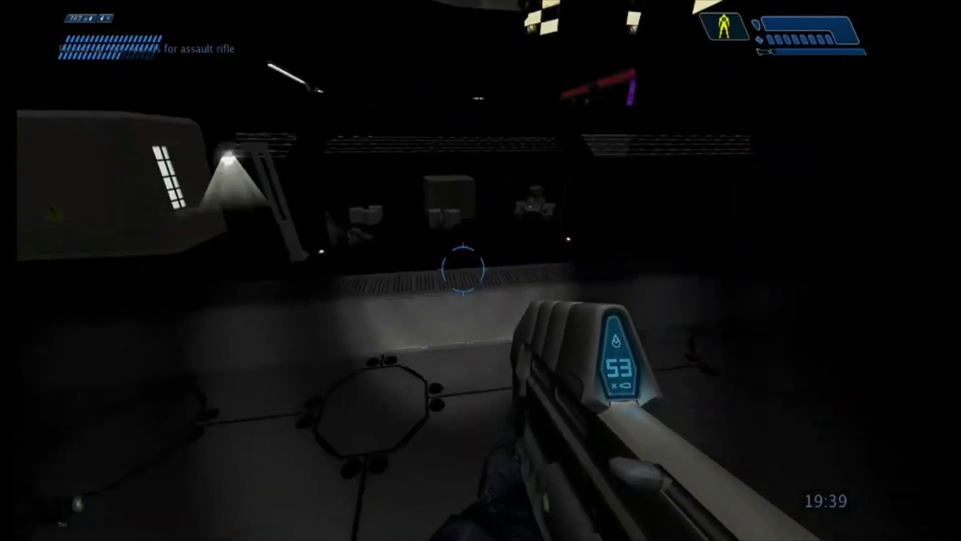
{"action": "key", "text": "w"}
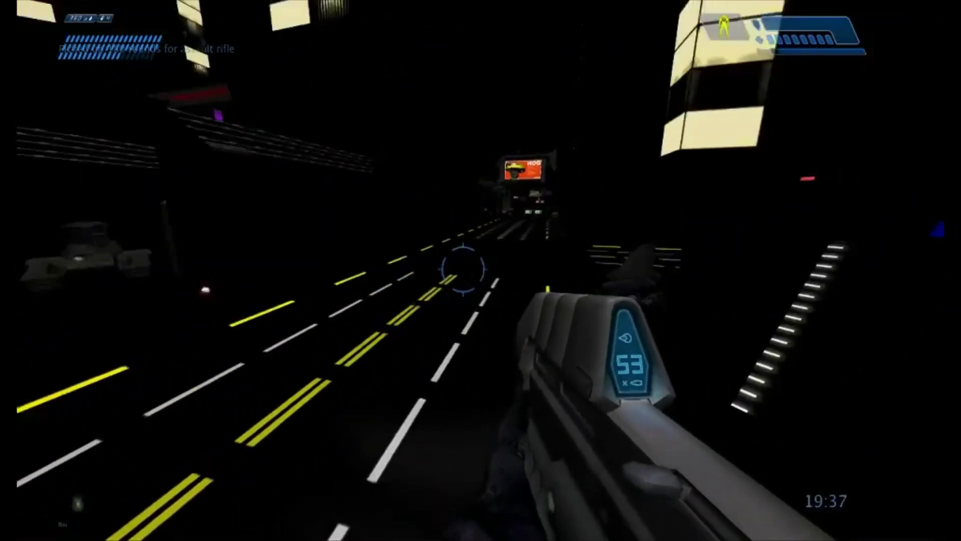
{"action": "key", "text": "w"}
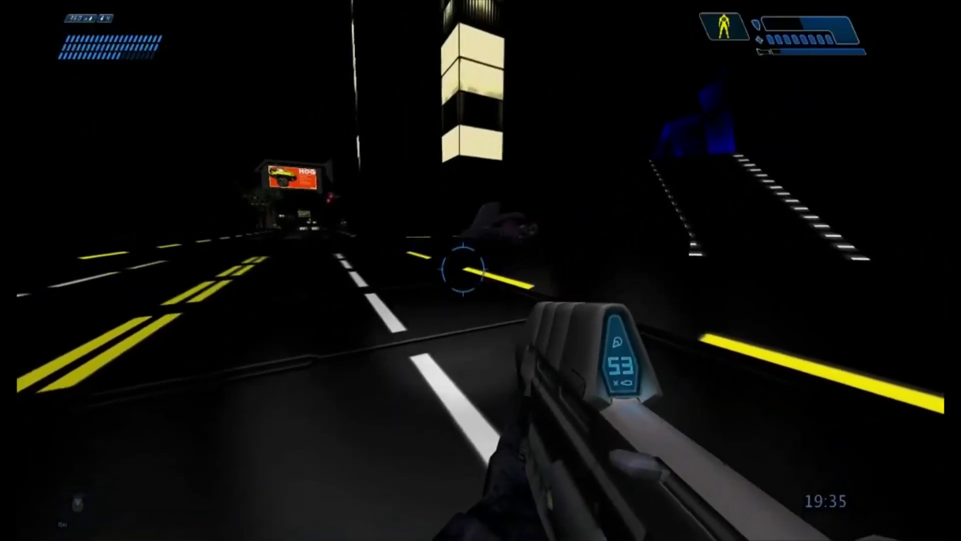
{"action": "key", "text": "w"}
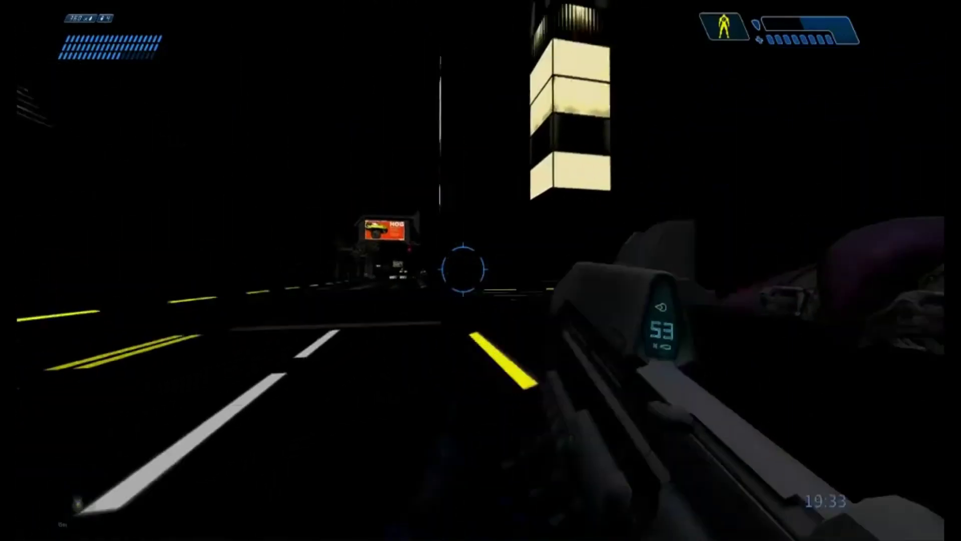
{"action": "key", "text": "f"}
{"action": "key", "text": "w"}
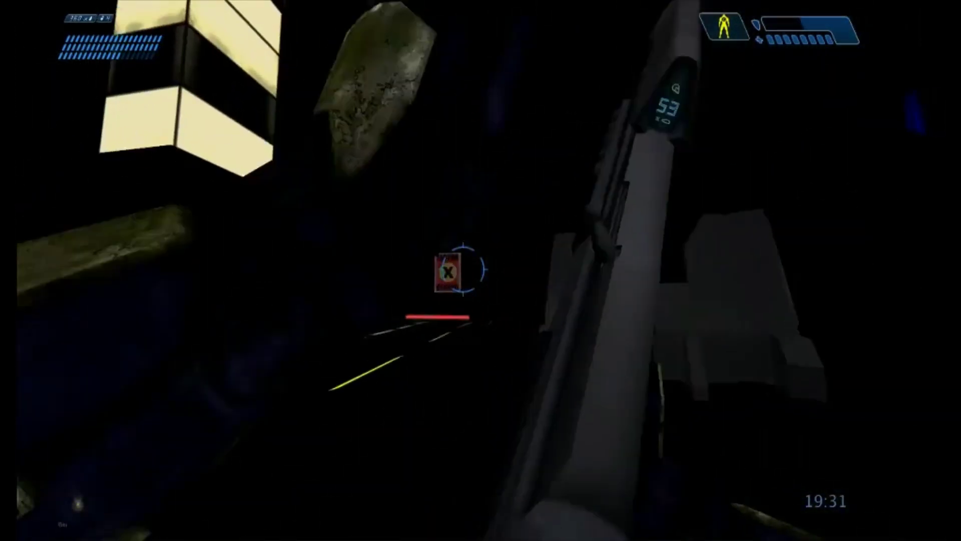
{"action": "key", "text": "w"}
{"action": "left_click", "coordinate": [463, 268]}
{"action": "left_click", "coordinate": [463, 268]}
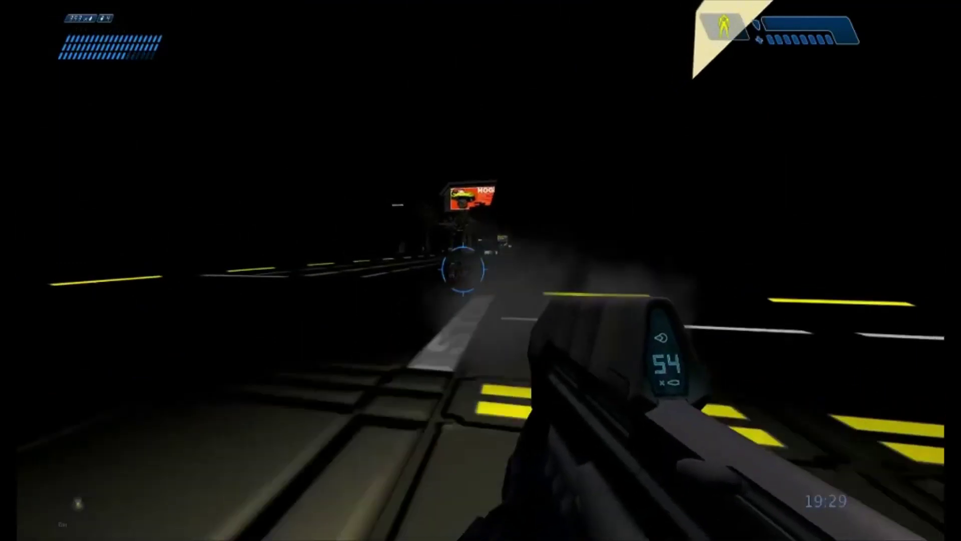
{"action": "left_click", "coordinate": [463, 268]}
{"action": "key", "text": "f"}
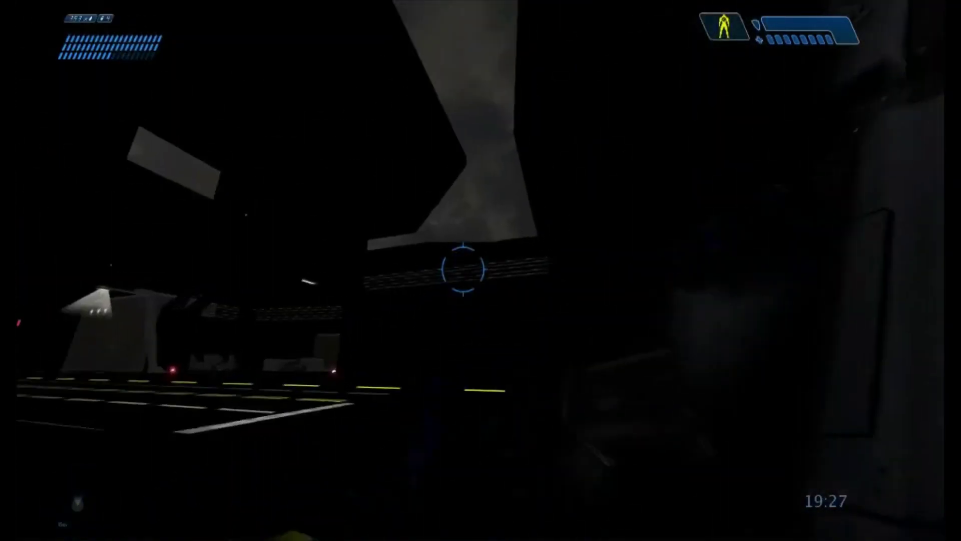
{"action": "key", "text": "f"}
{"action": "key", "text": "r"}
{"action": "key", "text": "w"}
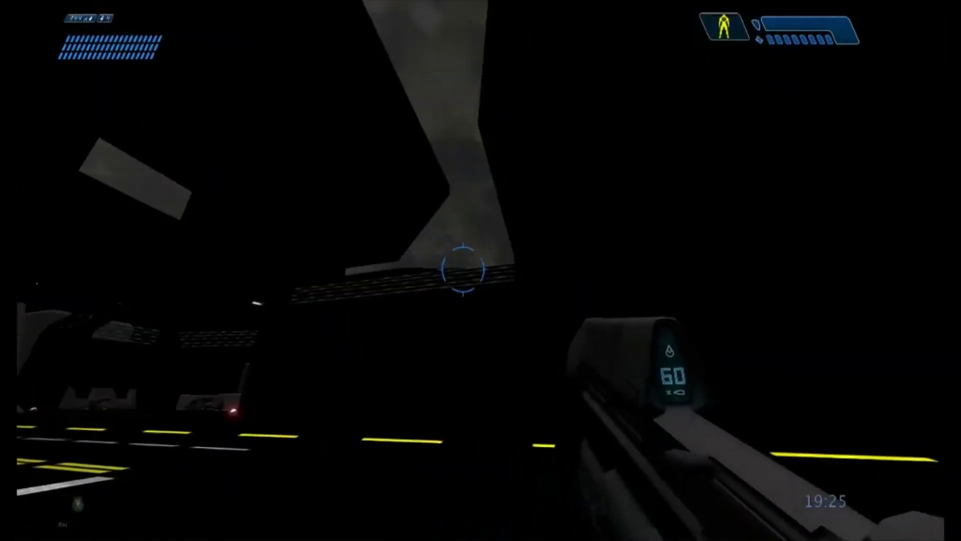
{"action": "key", "text": "w"}
{"action": "left_click", "coordinate": [463, 271]}
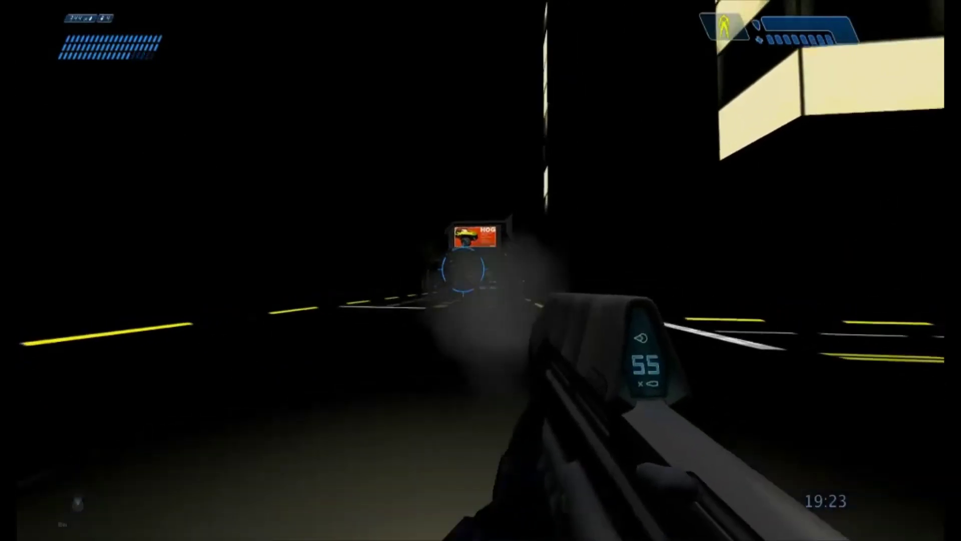